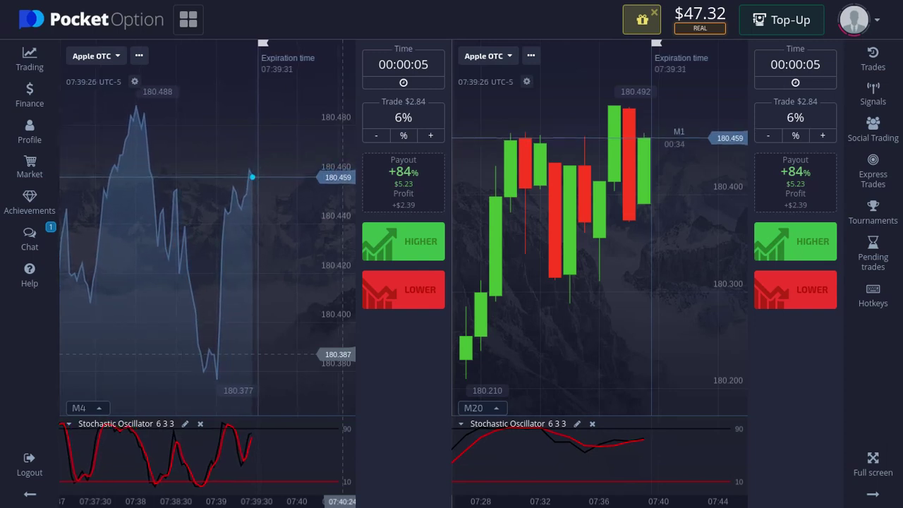
# Step: Check the planned balance and profit for 6/9/2023 in the spreadsheet, and return to the trading page in full-screen view
pyautogui.press('Escape')
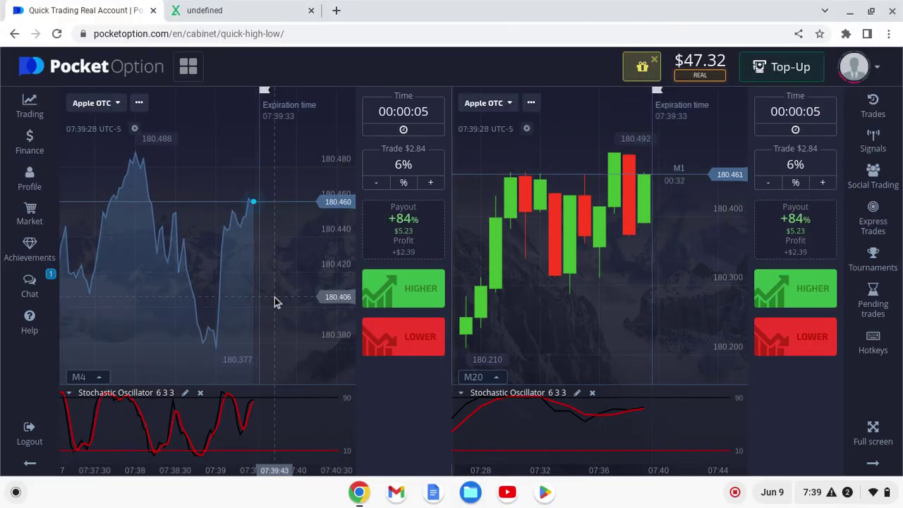
pyautogui.click(240, 11)
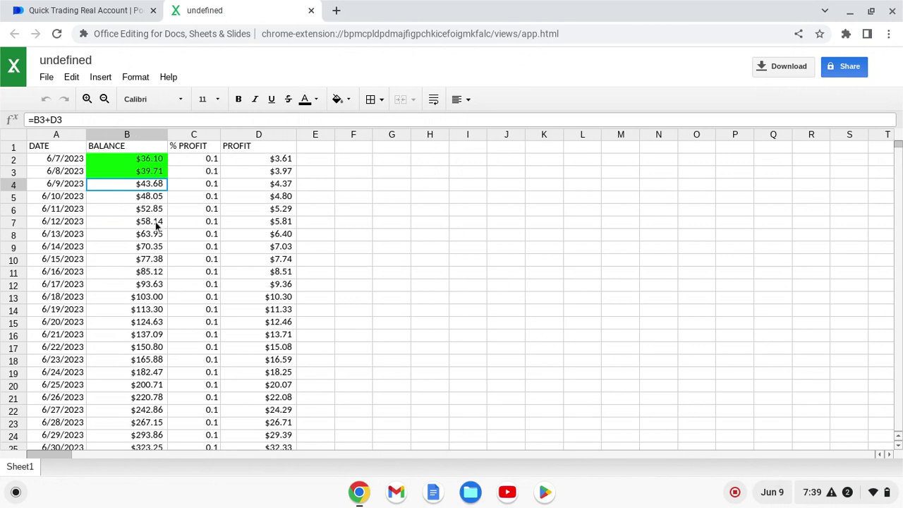
pyautogui.click(246, 185)
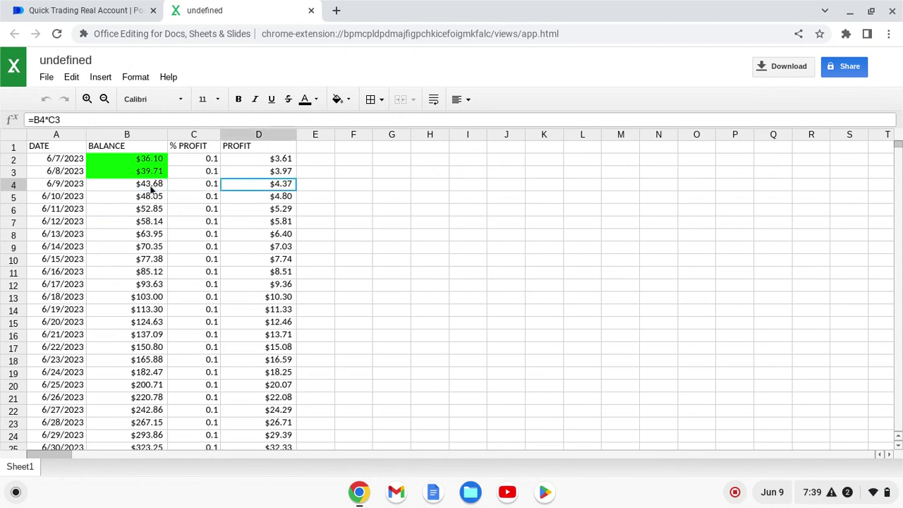
pyautogui.click(151, 188)
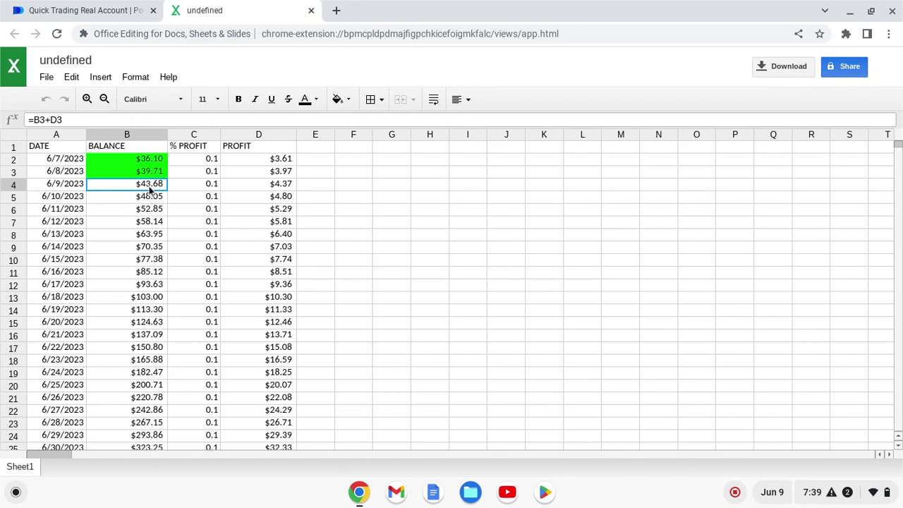
pyautogui.click(102, 11)
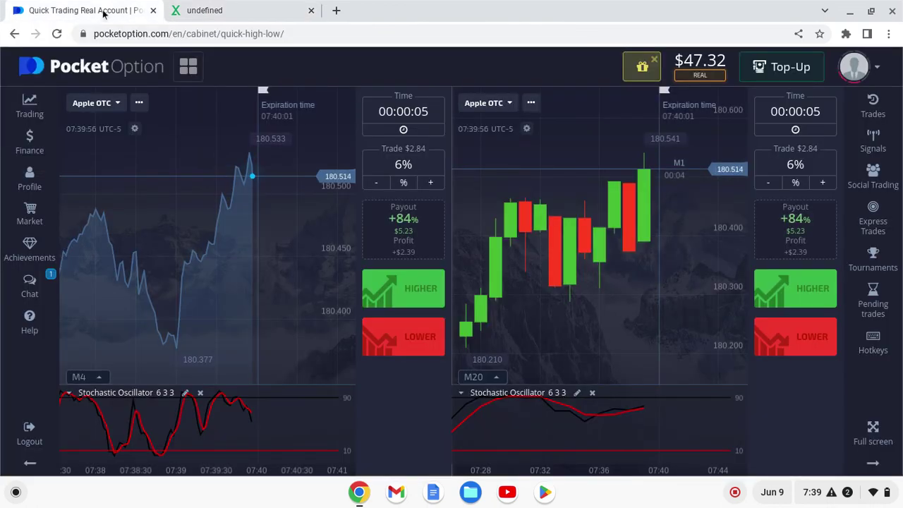
pyautogui.press('F11')
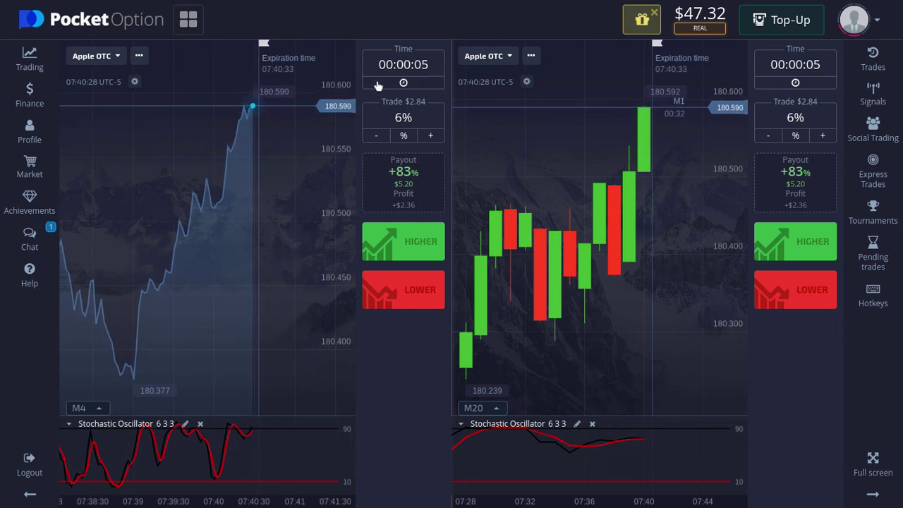
# Step: Switch the asset on both charts to American Express OTC
pyautogui.click(492, 56)
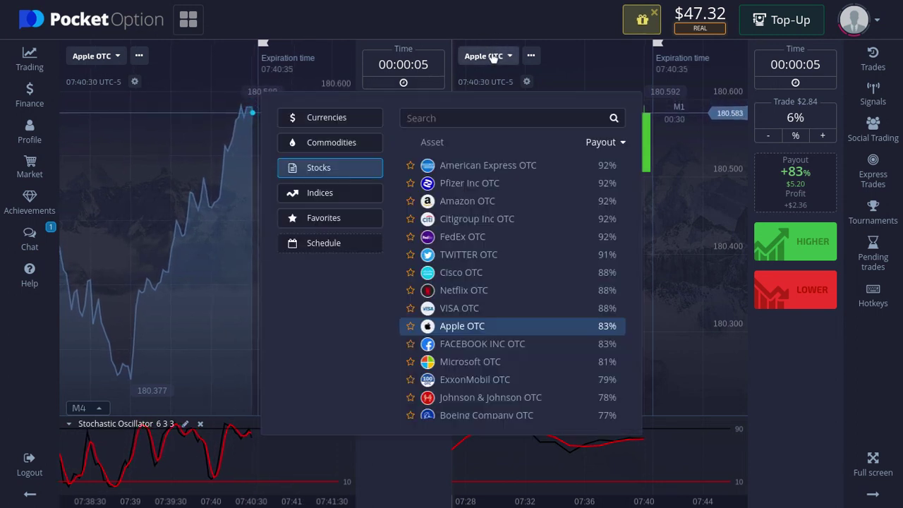
pyautogui.click(519, 164)
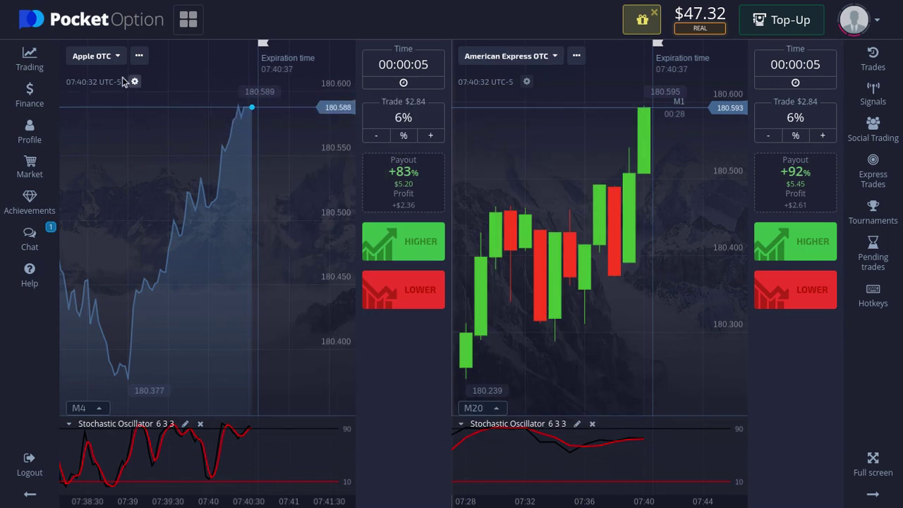
pyautogui.click(96, 57)
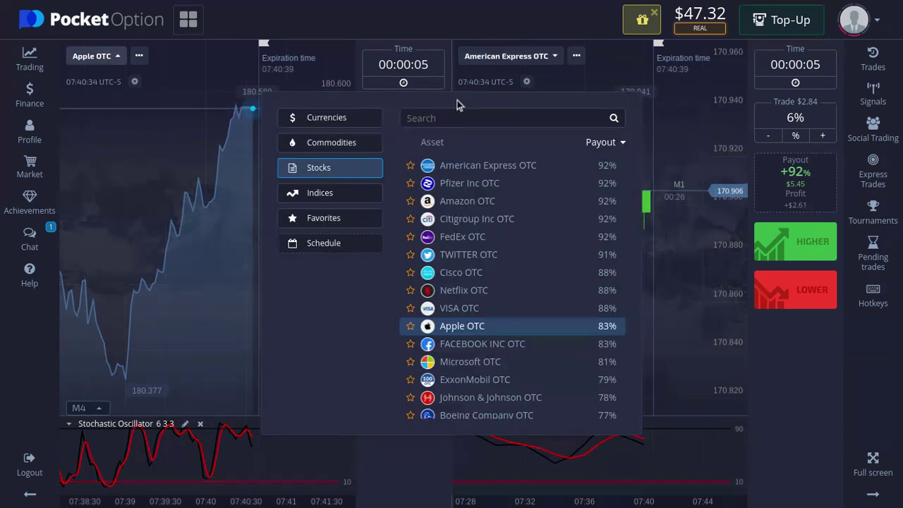
pyautogui.click(493, 165)
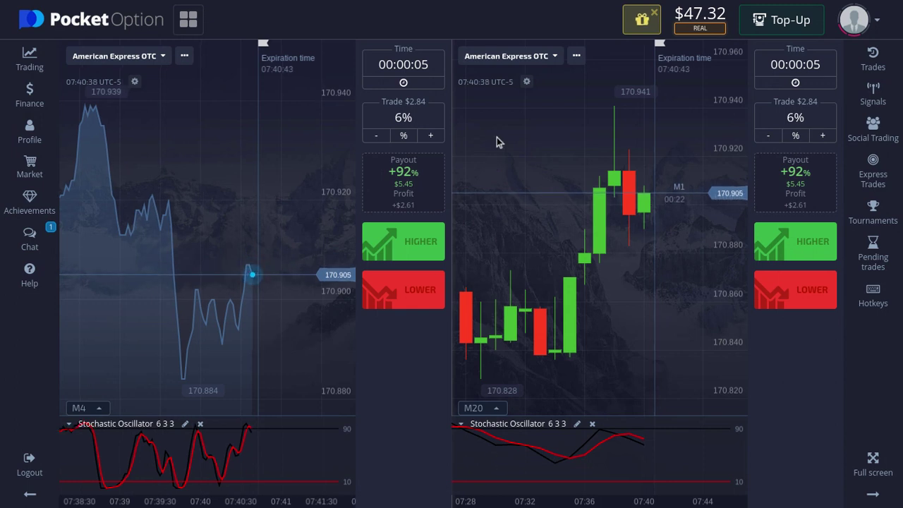
pyautogui.click(511, 60)
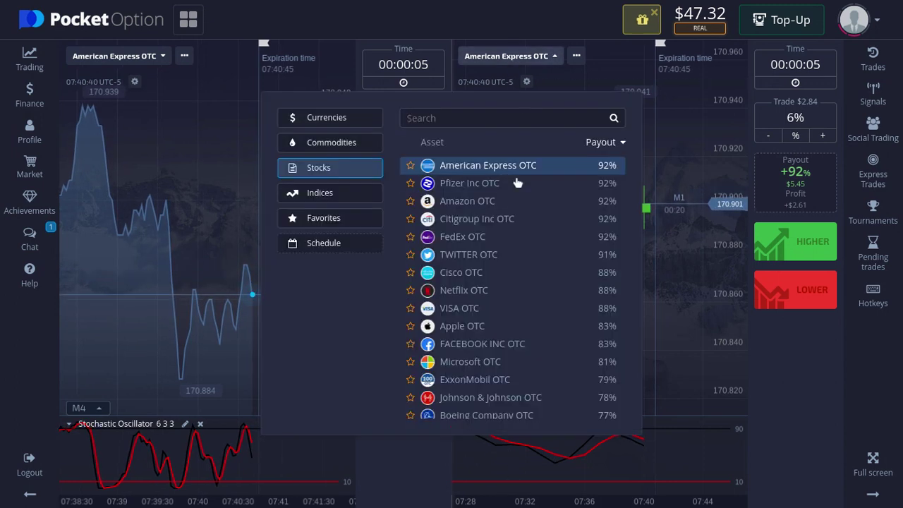
pyautogui.click(678, 145)
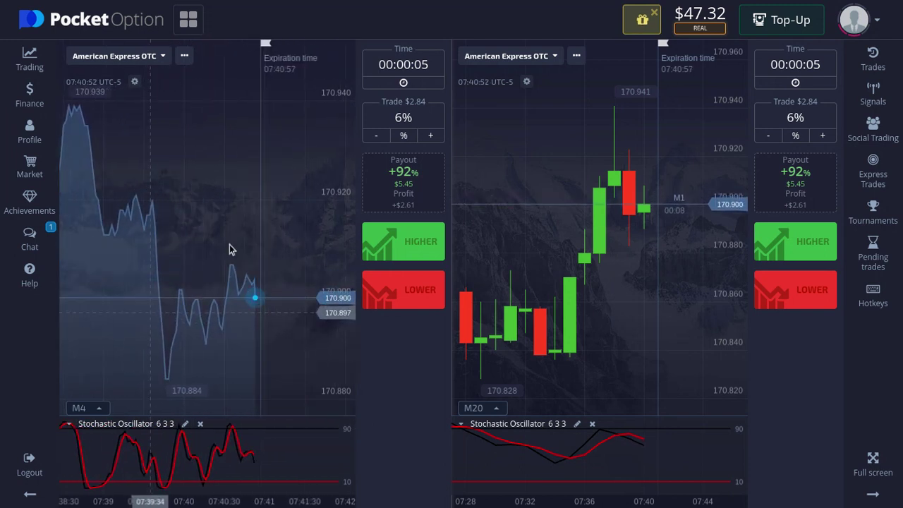
# Step: Switch the asset on both charts to Pfizer Inc OTC
pyautogui.click(525, 56)
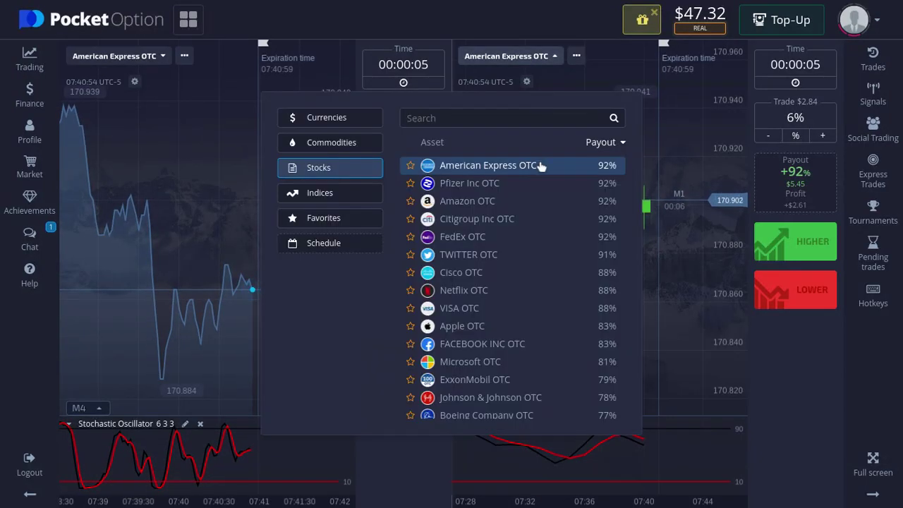
pyautogui.click(541, 182)
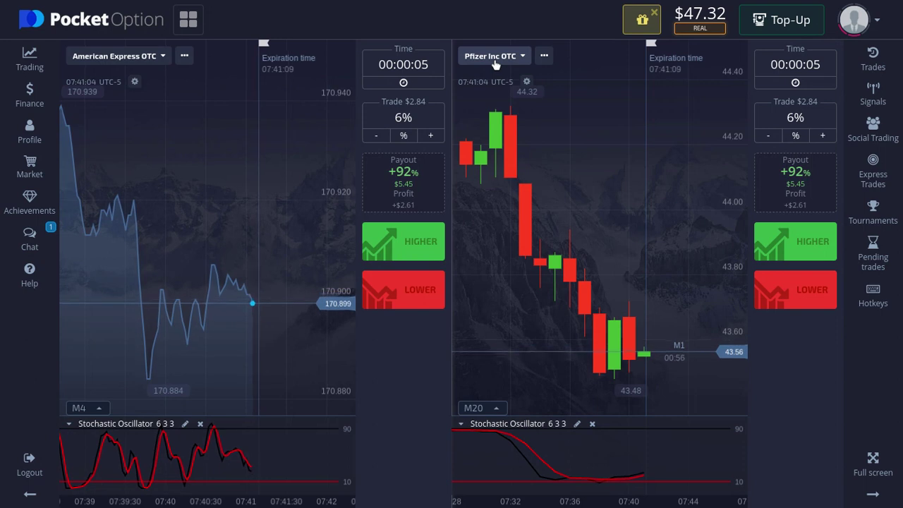
pyautogui.click(115, 59)
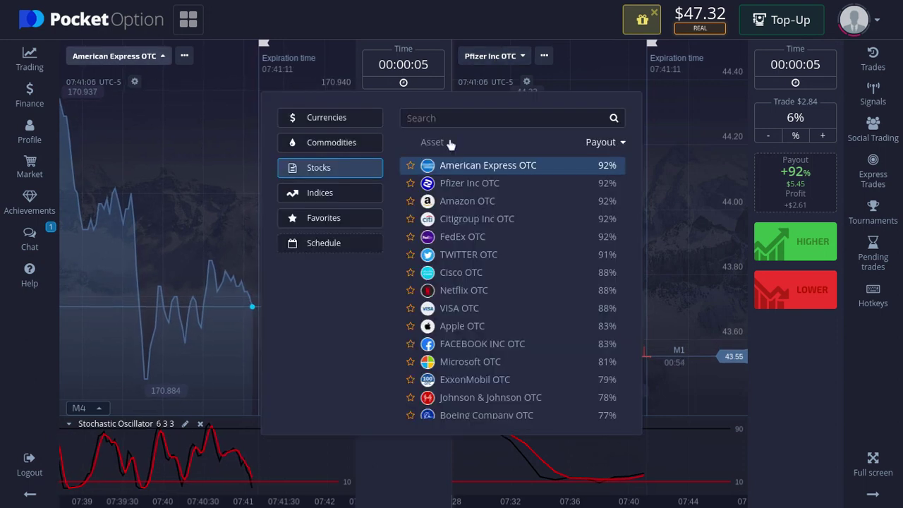
pyautogui.click(515, 184)
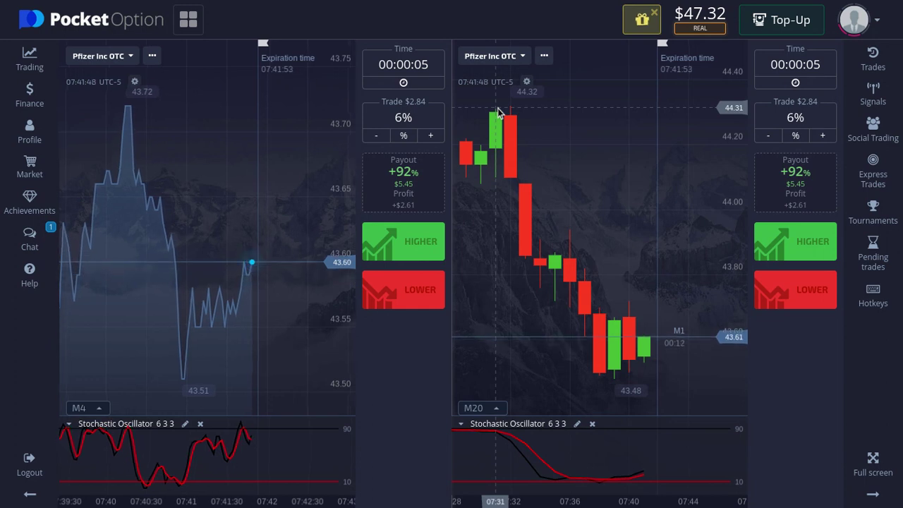
pyautogui.click(497, 56)
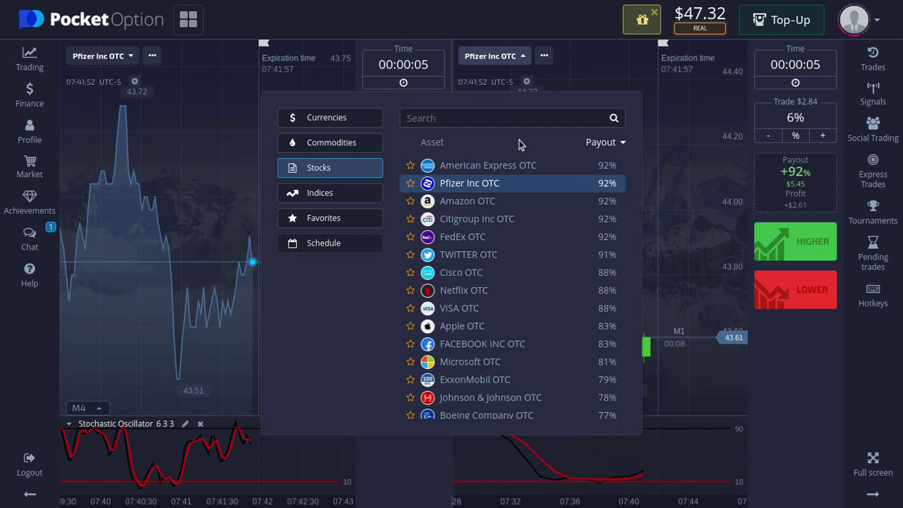
pyautogui.click(646, 202)
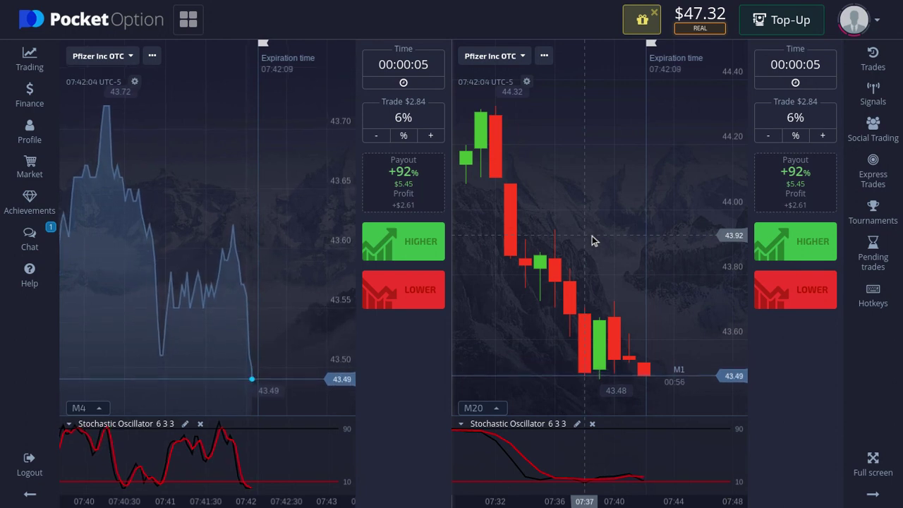
# Step: Place two five-second Lower trades on Pfizer Inc OTC at 6% of the balance, for $2.84 and $3.00
pyautogui.click(395, 300)
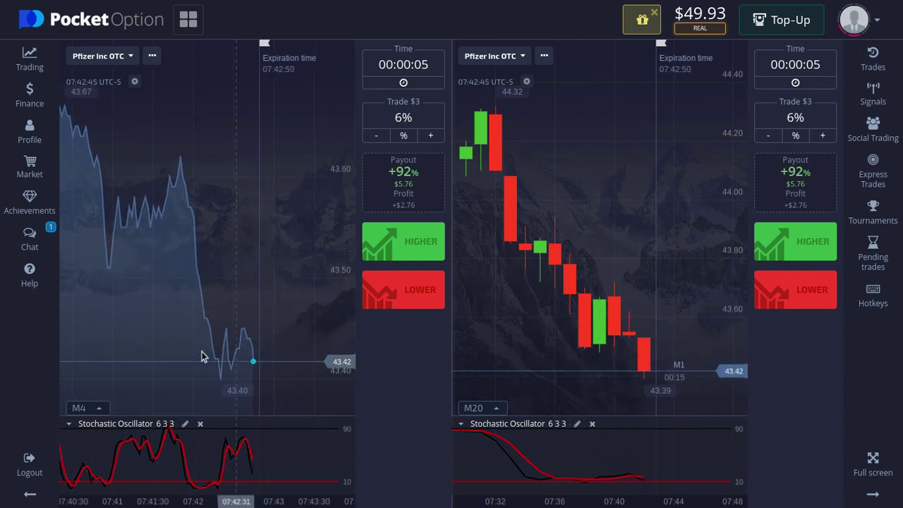
pyautogui.click(406, 298)
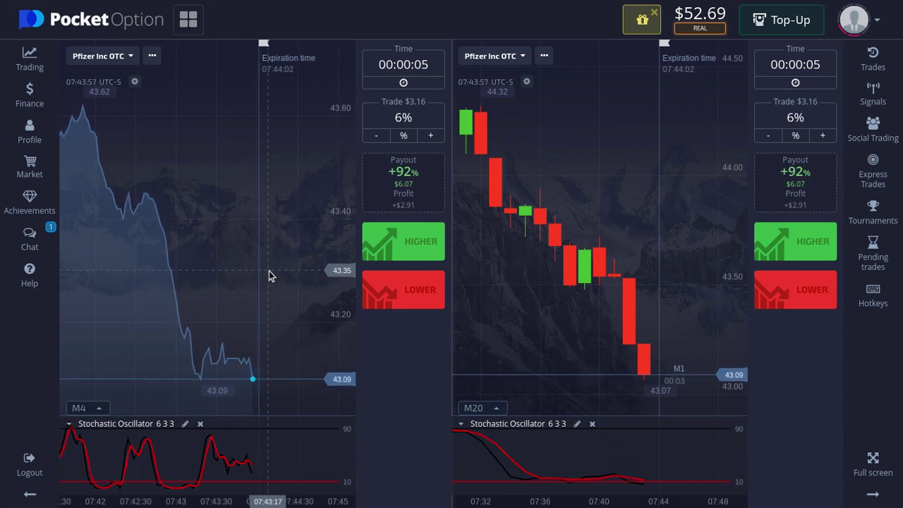
# Step: Leave full-screen view and compare the trading account balance with the spreadsheet's planned balances for 6/9/2023 through 6/11/2023
pyautogui.press('Escape')
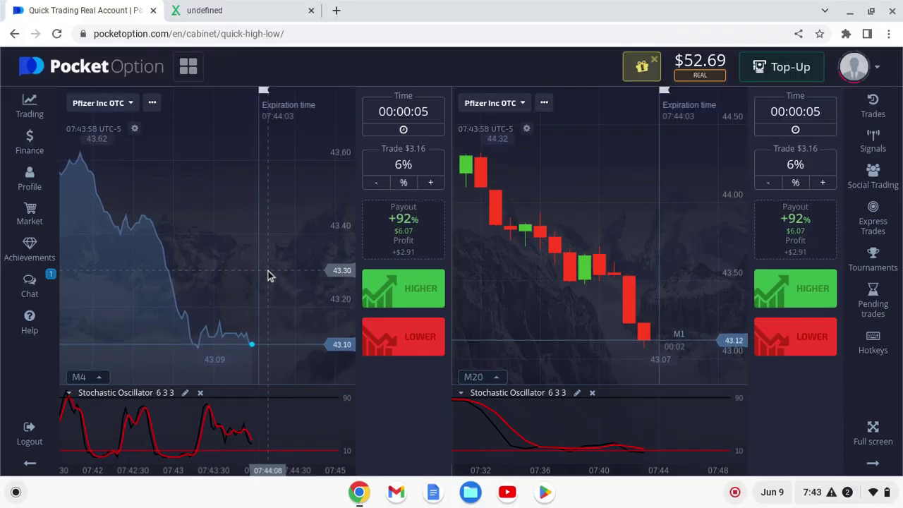
pyautogui.click(235, 11)
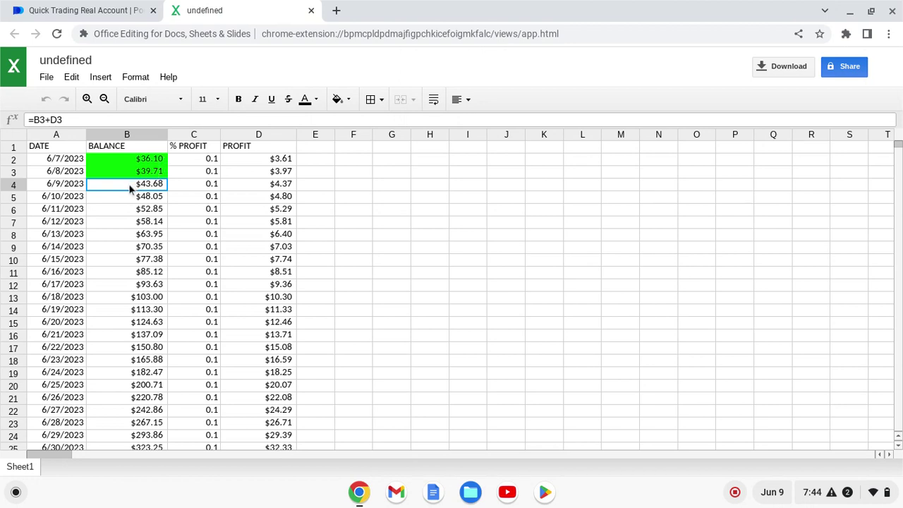
pyautogui.click(133, 211)
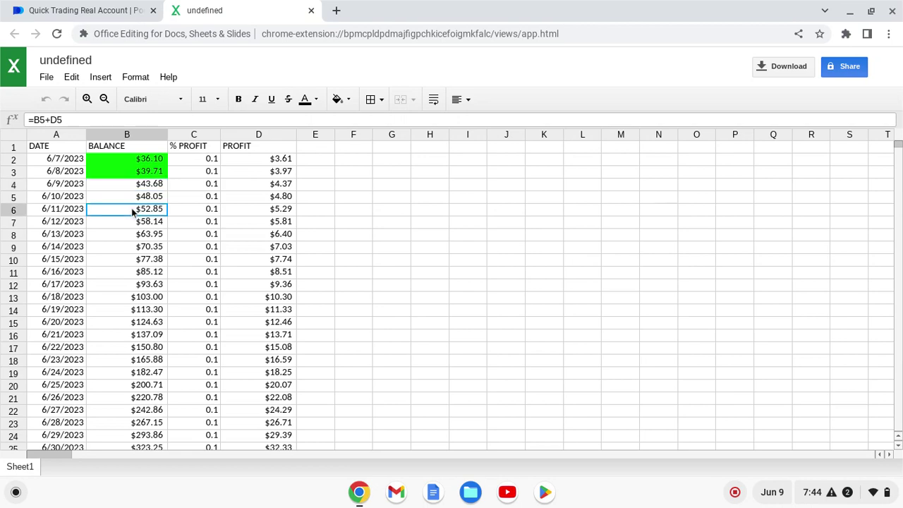
pyautogui.click(91, 10)
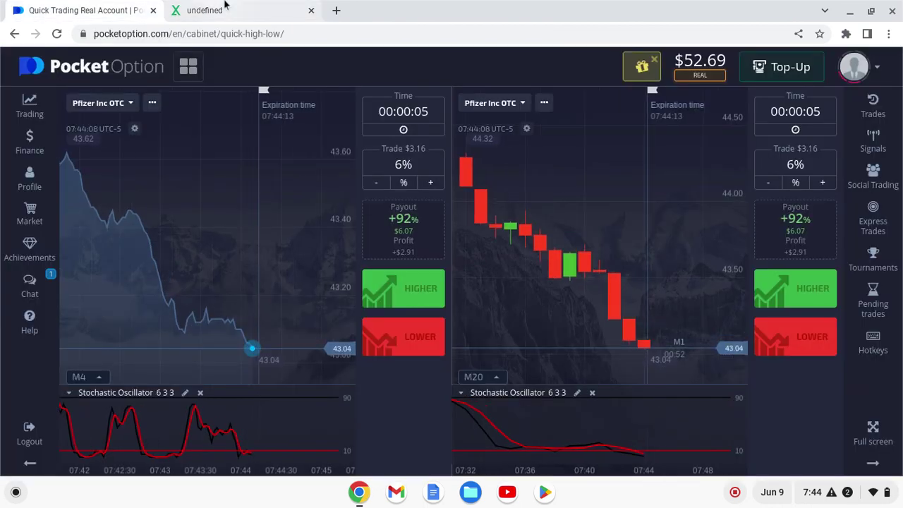
pyautogui.click(236, 7)
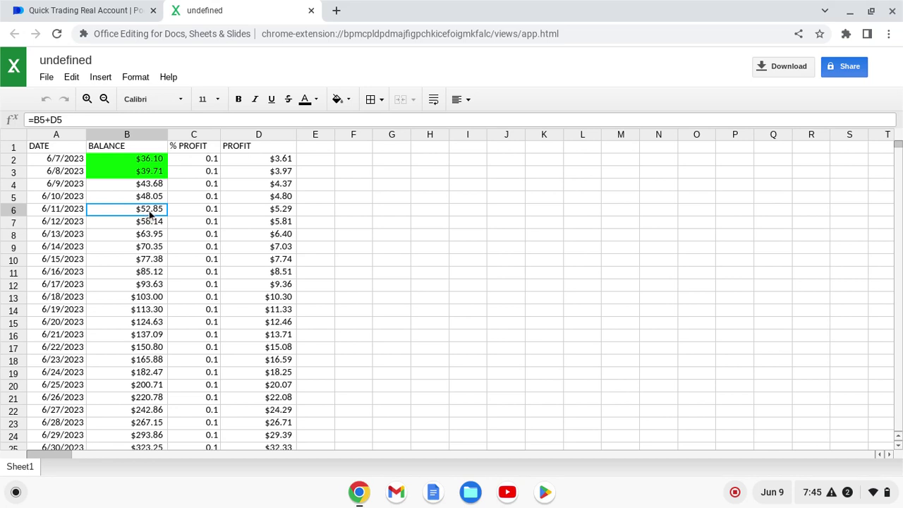
pyautogui.click(150, 200)
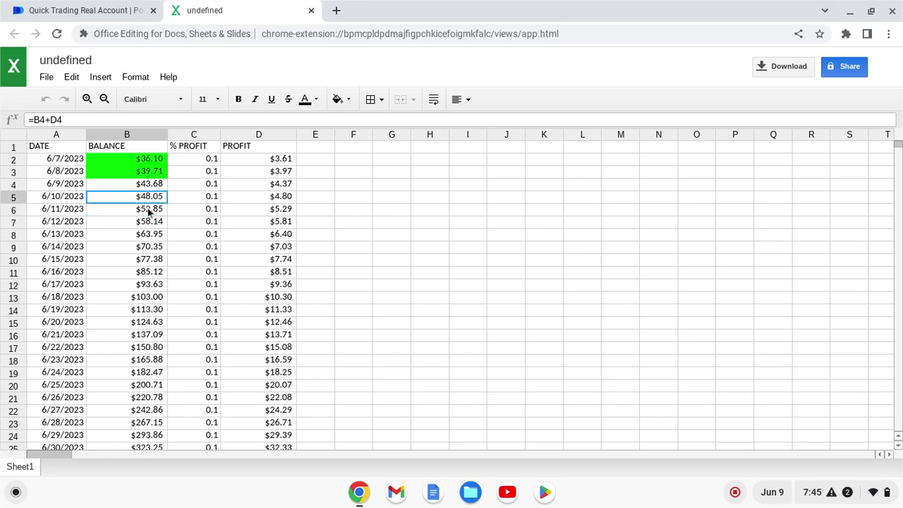
pyautogui.click(149, 212)
pyautogui.click(143, 186)
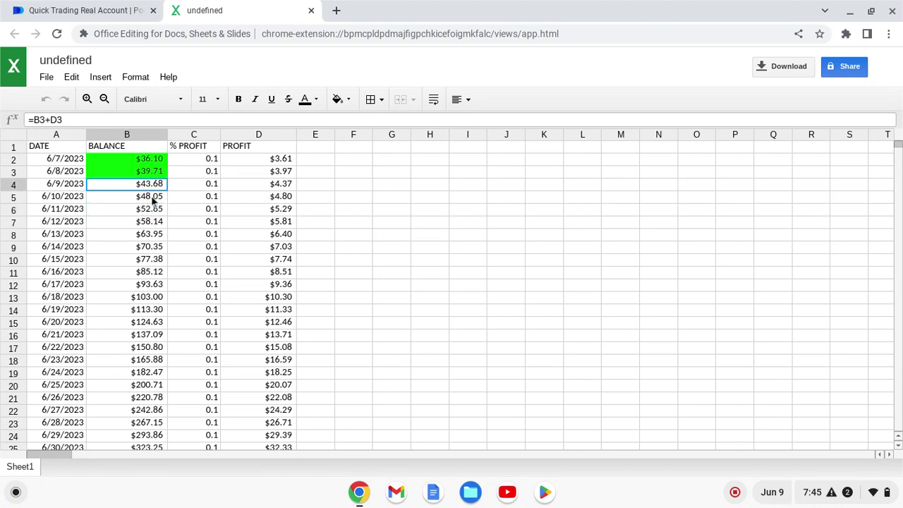
pyautogui.click(152, 201)
pyautogui.click(150, 211)
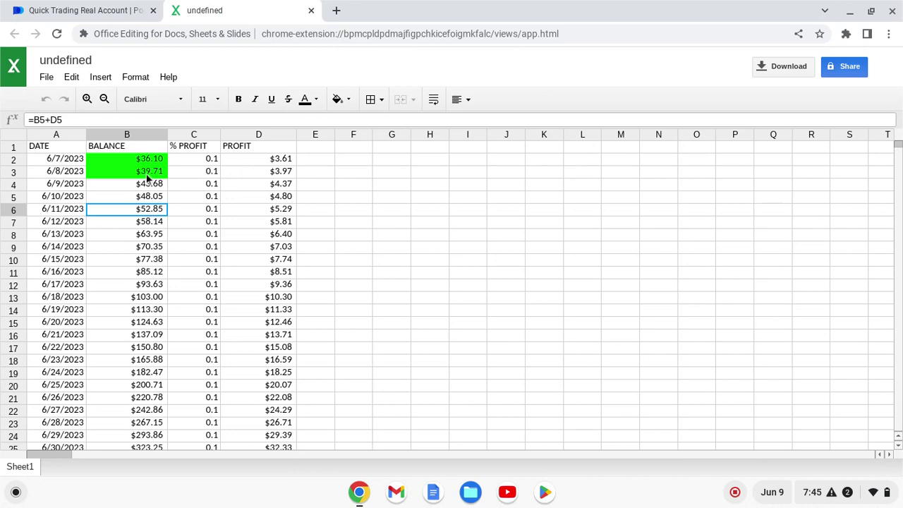
pyautogui.click(147, 184)
pyautogui.click(144, 209)
# Step: Fill the 6/9/2023 balance cell B4 with the same bright green as the cells above it
pyautogui.click(147, 185)
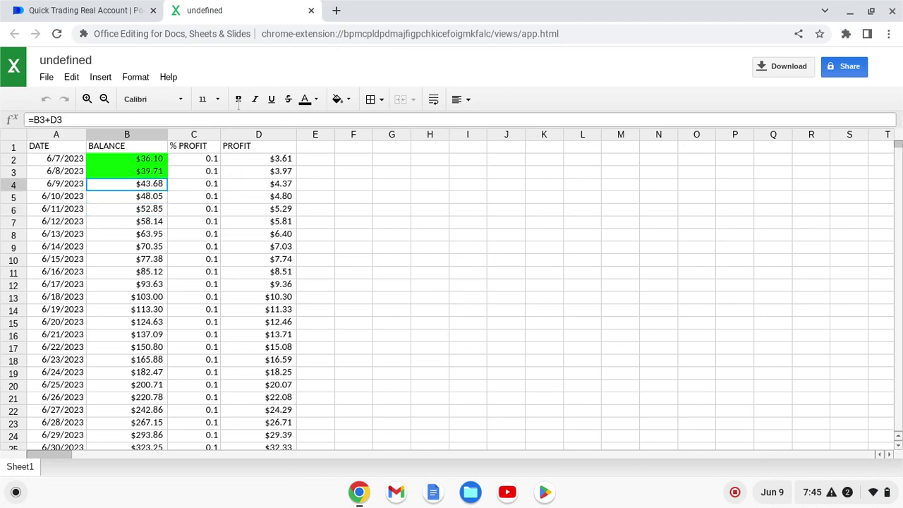
pyautogui.click(339, 99)
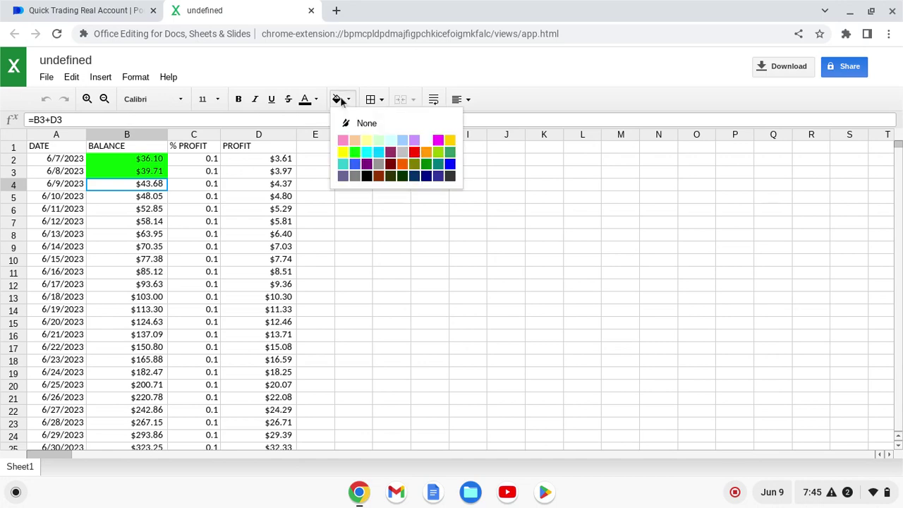
pyautogui.click(355, 152)
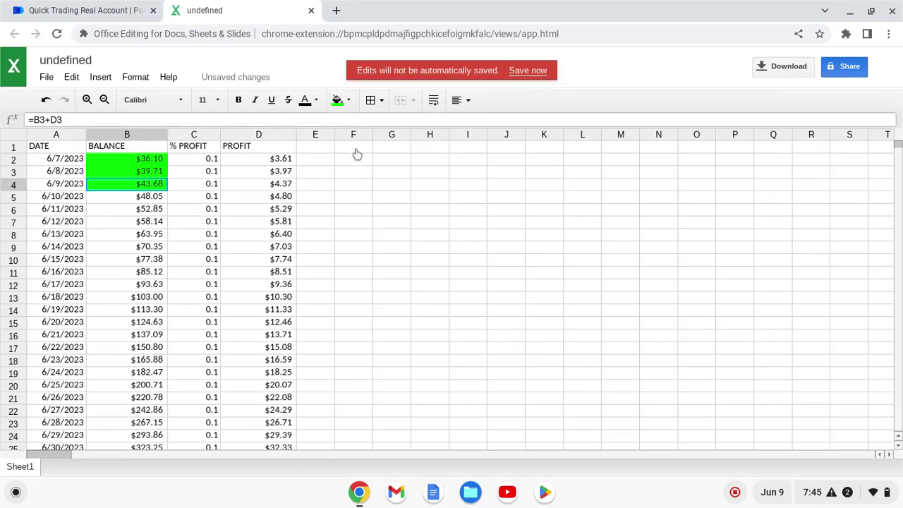
pyautogui.click(172, 197)
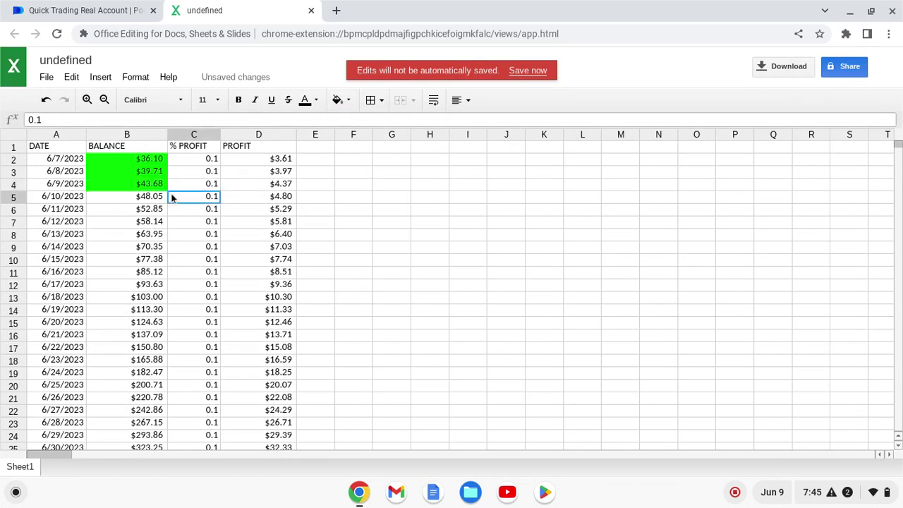
# Step: Return to the trading page, review the list of closed trades, and close the list
pyautogui.click(109, 10)
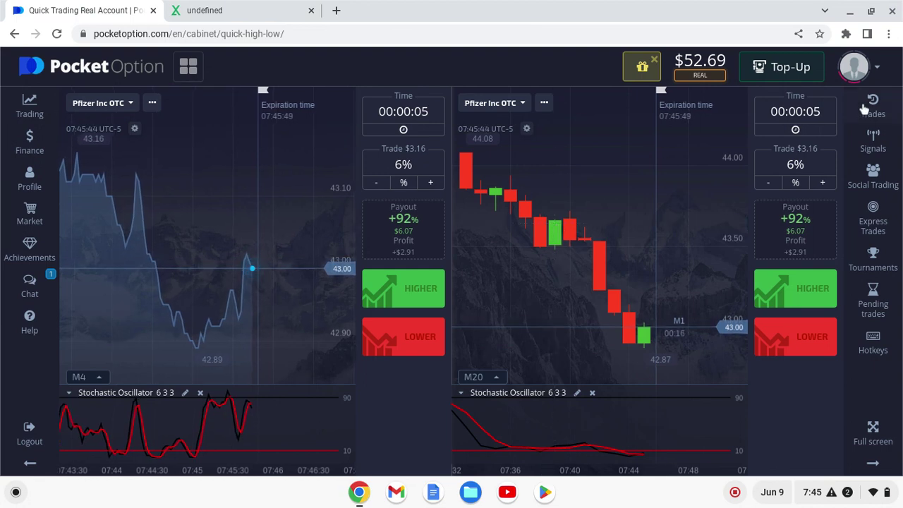
pyautogui.click(867, 107)
pyautogui.click(789, 124)
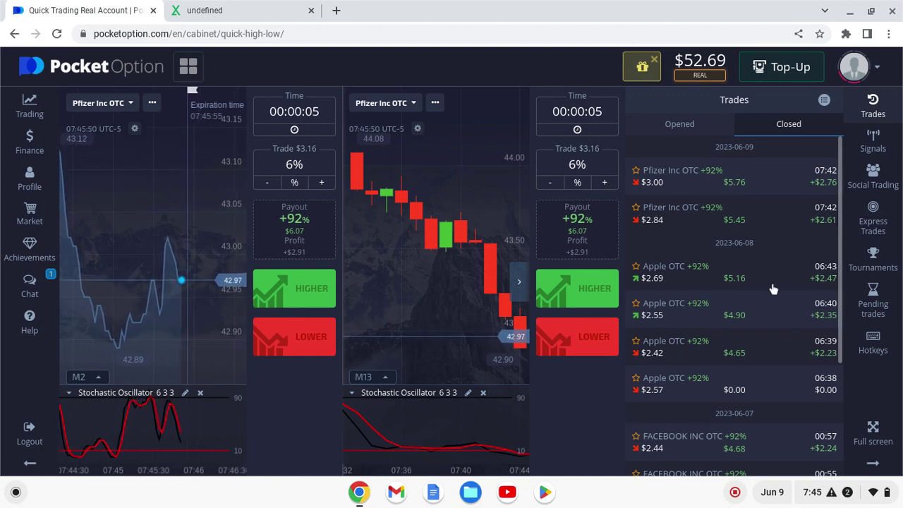
pyautogui.click(871, 111)
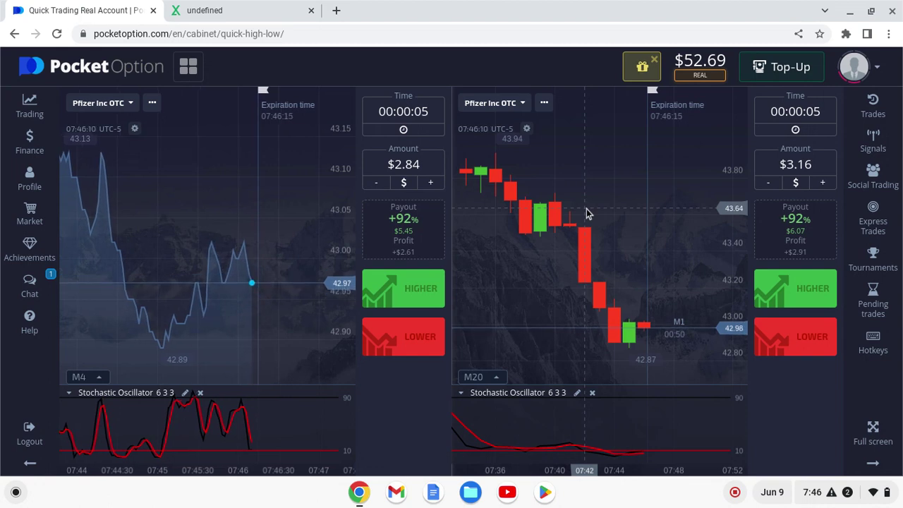
# Step: Switch to the balance spreadsheet and review the daily PROFIT amounts from late June into July, returning to the 6/10/2023 row
pyautogui.click(233, 9)
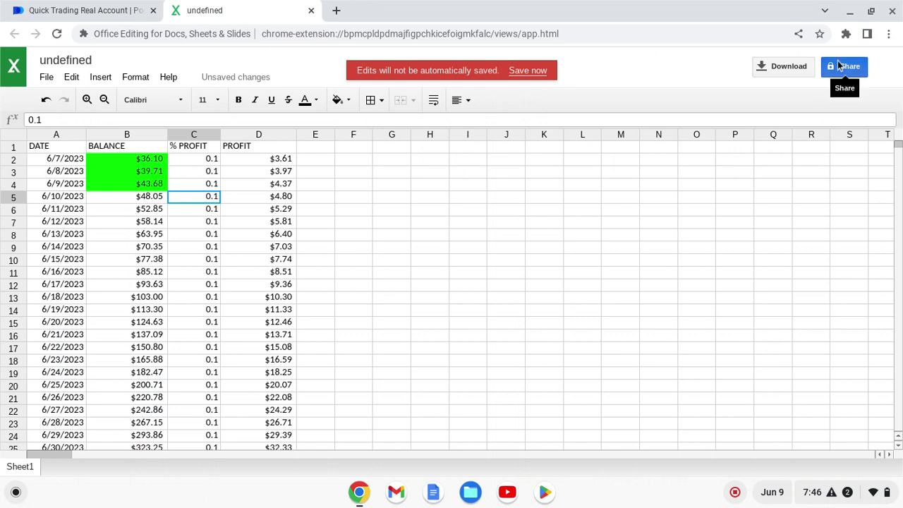
pyautogui.click(247, 359)
pyautogui.press('Down')
pyautogui.press('Down')
pyautogui.press('Down')
pyautogui.press('Down')
pyautogui.press('Down')
pyautogui.press('Down')
pyautogui.press('Down')
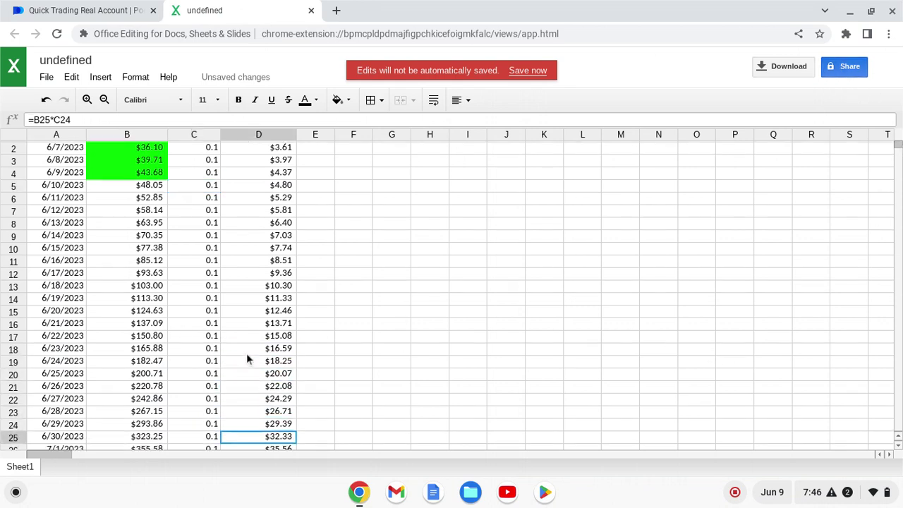
pyautogui.press('Down')
pyautogui.press('Down')
pyautogui.press('Down')
pyautogui.press('Down')
pyautogui.press('Down')
pyautogui.press('Up')
pyautogui.press('Up')
pyautogui.press('Up')
pyautogui.press('Up')
pyautogui.press('Up')
pyautogui.press('Up')
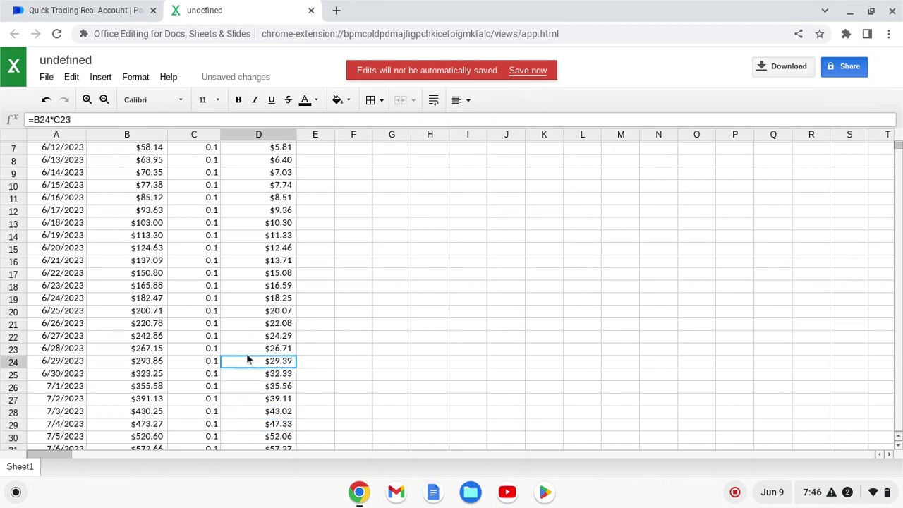
pyautogui.press('Up')
pyautogui.press('Up')
pyautogui.press('Up')
pyautogui.press('Up')
pyautogui.press('Up')
pyautogui.press('Up')
pyautogui.press('Up')
pyautogui.press('Up')
pyautogui.press('Up')
pyautogui.press('Up')
pyautogui.press('Up')
pyautogui.press('Up')
pyautogui.press('Up')
pyautogui.press('Up')
pyautogui.press('Up')
pyautogui.press('Up')
pyautogui.press('Up')
pyautogui.press('Up')
pyautogui.press('Up')
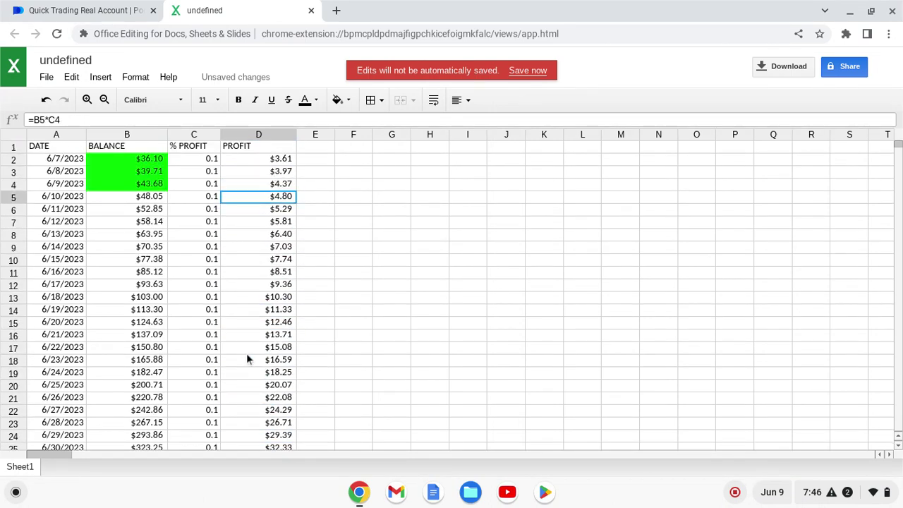
# Step: Review the PROFIT column from 6/10/2023 to 7/4/2023 and examine the planned balance for 6/30/2023 in B25
pyautogui.press('Down')
pyautogui.press('Down')
pyautogui.press('Down')
pyautogui.press('Down')
pyautogui.press('Down')
pyautogui.press('Down')
pyautogui.press('Down')
pyautogui.press('Down')
pyautogui.press('Down')
pyautogui.press('Down')
pyautogui.press('Down')
pyautogui.press('Down')
pyautogui.press('Down')
pyautogui.press('Down')
pyautogui.press('Down')
pyautogui.press('Down')
pyautogui.press('Down')
pyautogui.press('Down')
pyautogui.press('Down')
pyautogui.press('Down')
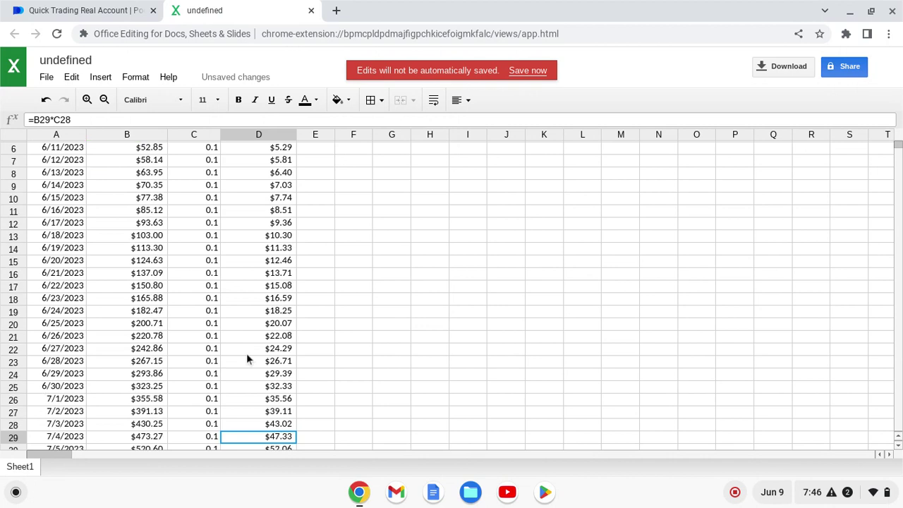
pyautogui.press('Up')
pyautogui.press('Up')
pyautogui.press('Up')
pyautogui.press('Down')
pyautogui.press('Left')
pyautogui.press('Up')
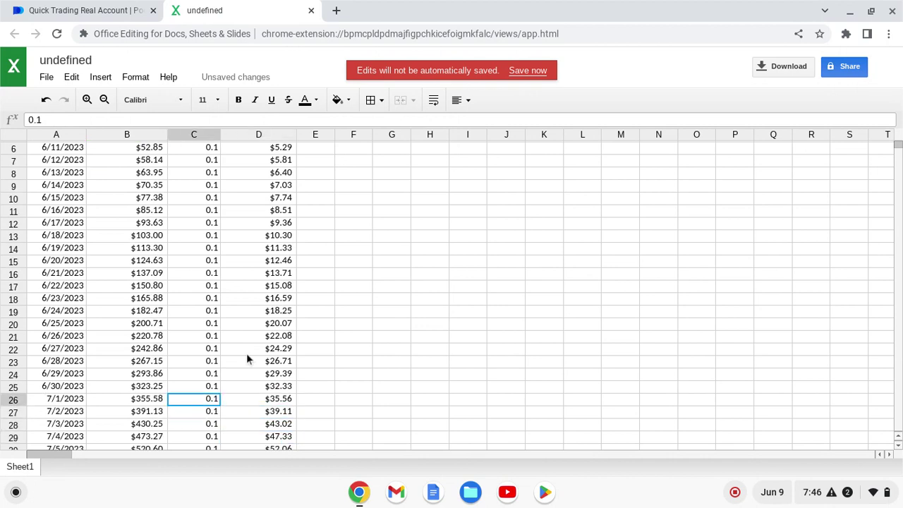
pyautogui.press('Left')
pyautogui.press('Up')
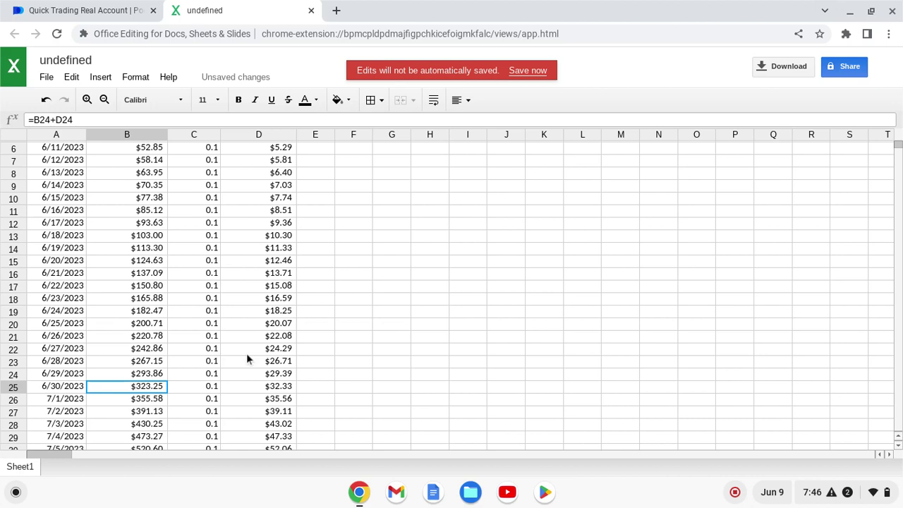
# Step: Review the planned balances in column B from the end of June through 7/16/2023
pyautogui.press('Up')
pyautogui.press('Down')
pyautogui.press('Down')
pyautogui.press('Down')
pyautogui.press('Down')
pyautogui.press('Down')
pyautogui.press('Down')
pyautogui.press('Down')
pyautogui.press('Down')
pyautogui.press('Down')
pyautogui.press('Down')
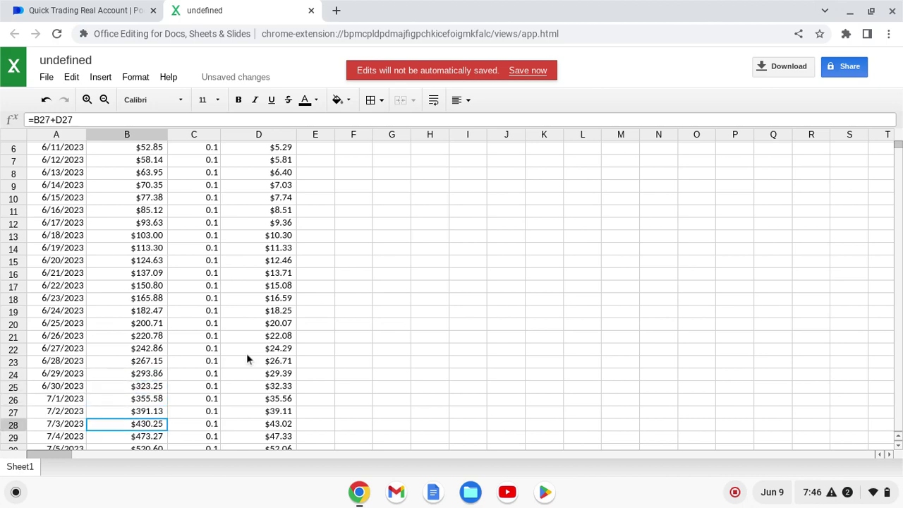
pyautogui.press('Down')
pyautogui.press('Down')
pyautogui.press('Down')
pyautogui.press('Down')
pyautogui.press('Down')
pyautogui.press('Down')
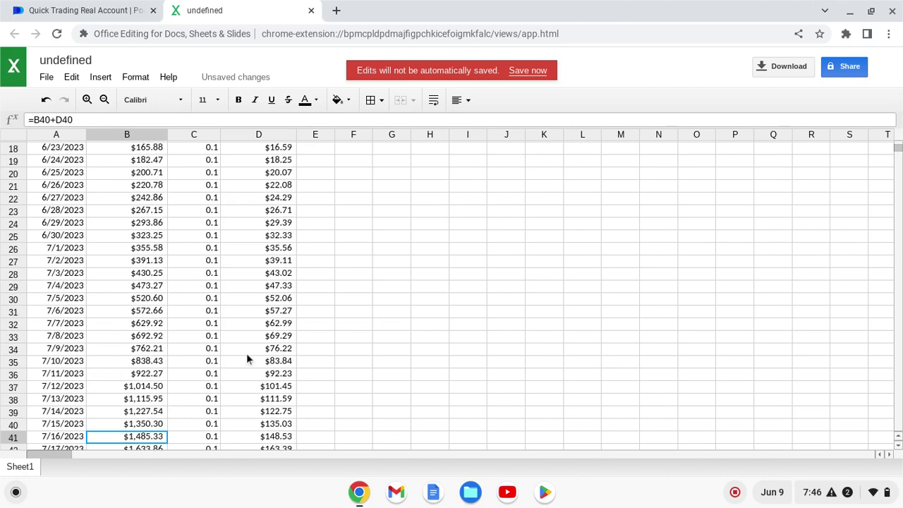
# Step: Trace the planned balances in column B back from 7/16/2023 to 6/12/2023
pyautogui.press('Up')
pyautogui.press('Up')
pyautogui.press('Up')
pyautogui.press('Up')
pyautogui.press('Up')
pyautogui.press('Up')
pyautogui.press('Up')
pyautogui.press('Up')
pyautogui.press('Up')
pyautogui.press('Up')
pyautogui.press('Up')
pyautogui.press('Up')
pyautogui.press('Up')
pyautogui.press('Up')
pyautogui.press('Up')
pyautogui.press('Up')
pyautogui.press('Up')
pyautogui.press('Up')
pyautogui.press('Up')
pyautogui.press('Up')
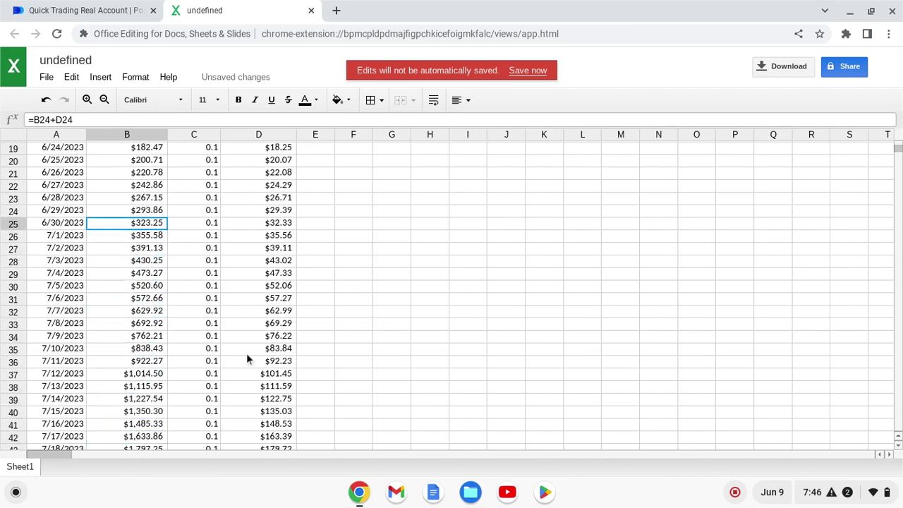
pyautogui.press('Up')
pyautogui.press('Up')
pyautogui.press('Up')
pyautogui.press('Up')
pyautogui.press('Up')
pyautogui.press('Up')
pyautogui.press('Up')
pyautogui.press('Up')
pyautogui.press('Up')
pyautogui.press('Up')
pyautogui.press('Up')
pyautogui.press('Up')
pyautogui.press('Up')
pyautogui.press('Up')
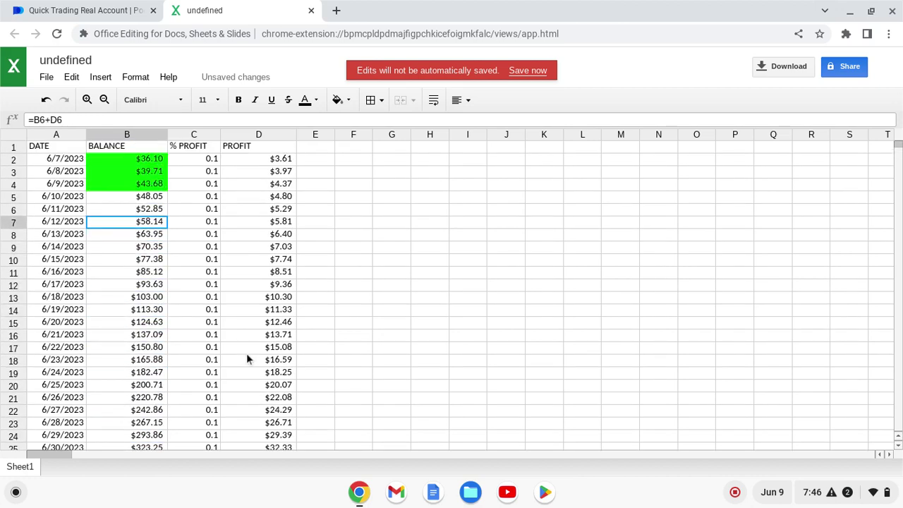
# Step: Examine the planned balances around 6/11/2023 and 6/12/2023, then return to the BALANCE header in B1
pyautogui.press('Down')
pyautogui.press('Up')
pyautogui.press('Up')
pyautogui.press('Down')
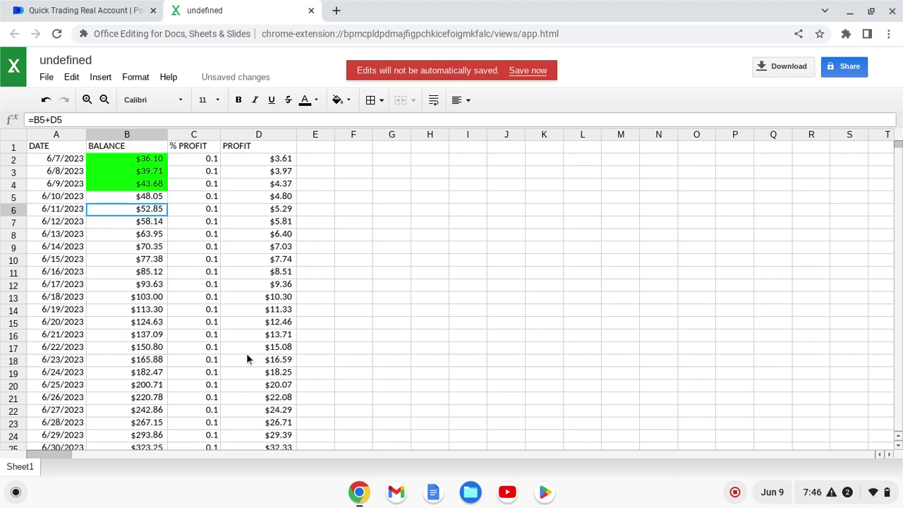
pyautogui.press('Down')
pyautogui.press('Down')
pyautogui.press('Up')
pyautogui.press('Up')
pyautogui.press('Up')
pyautogui.press('Up')
pyautogui.press('Up')
pyautogui.press('Up')
pyautogui.press('Up')
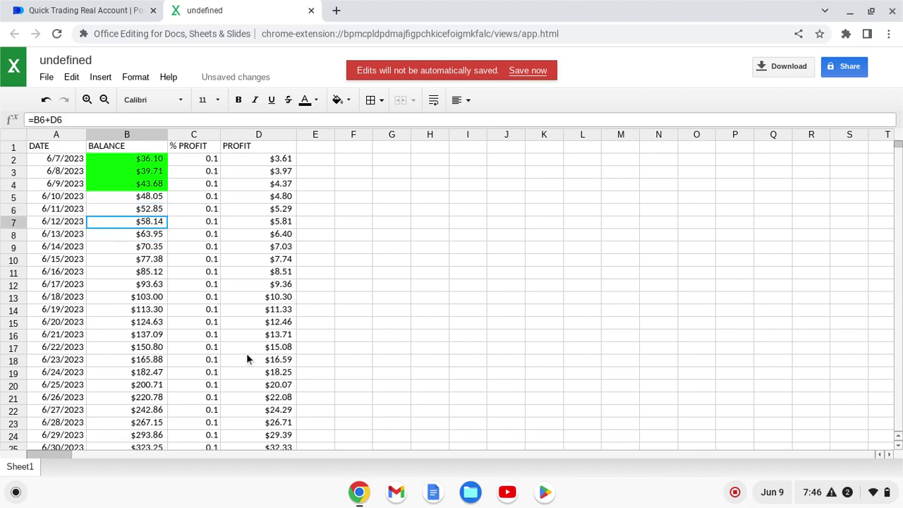
pyautogui.press('Down')
pyautogui.press('Up')
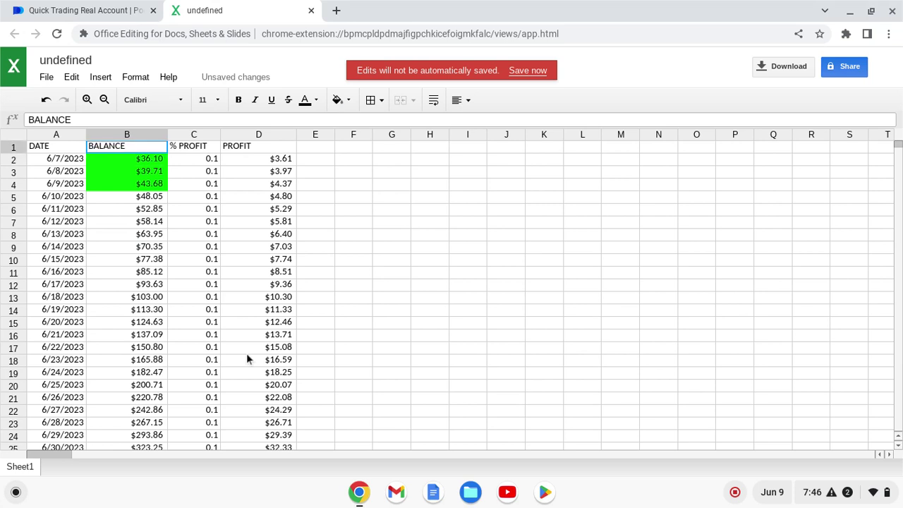
# Step: Compare the green-filled balances with the planned balances for the following days, ending on the 6/10/2023 balance in B5
pyautogui.press('Down')
pyautogui.press('Down')
pyautogui.press('Down')
pyautogui.press('Down')
pyautogui.press('Up')
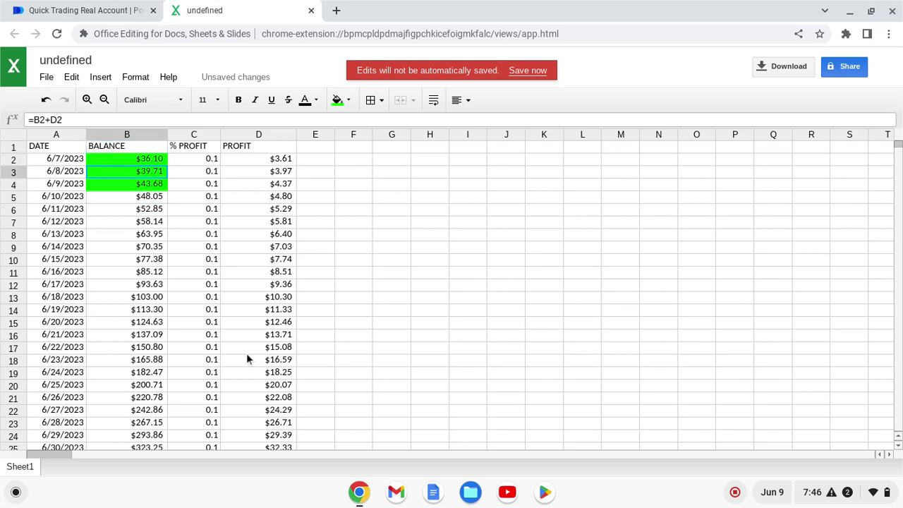
pyautogui.press('Down')
pyautogui.press('Down')
pyautogui.press('Down')
pyautogui.press('Down')
pyautogui.press('Down')
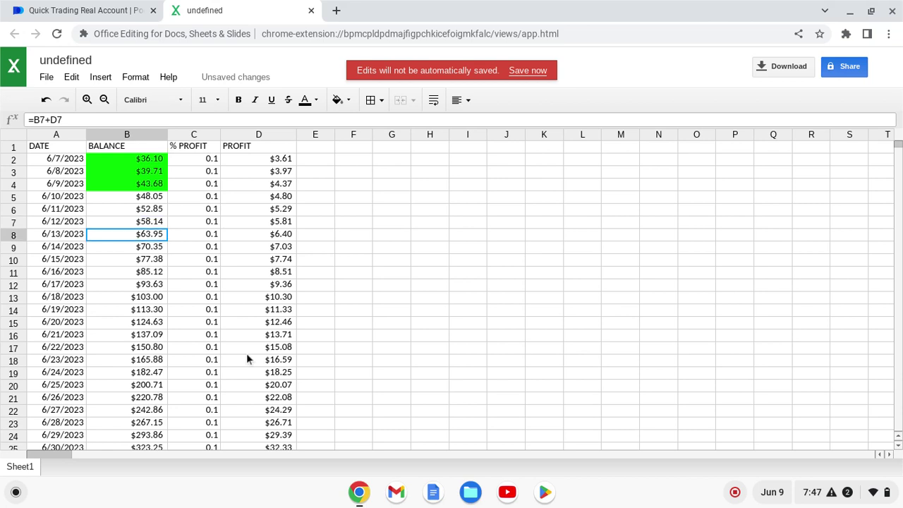
pyautogui.press('Down')
pyautogui.press('Down')
pyautogui.press('Up')
pyautogui.press('Up')
pyautogui.press('Up')
pyautogui.press('Up')
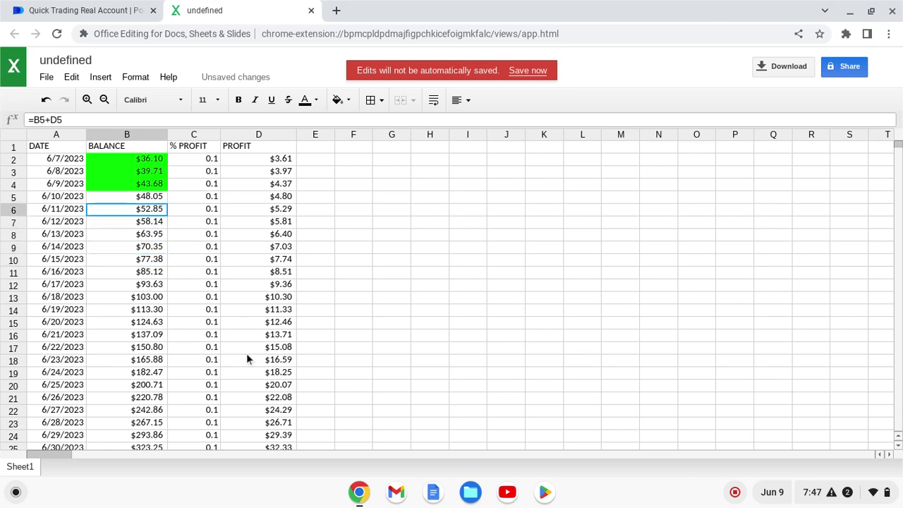
pyautogui.press('Up')
pyautogui.press('Up')
pyautogui.press('Up')
pyautogui.press('Down')
pyautogui.press('Down')
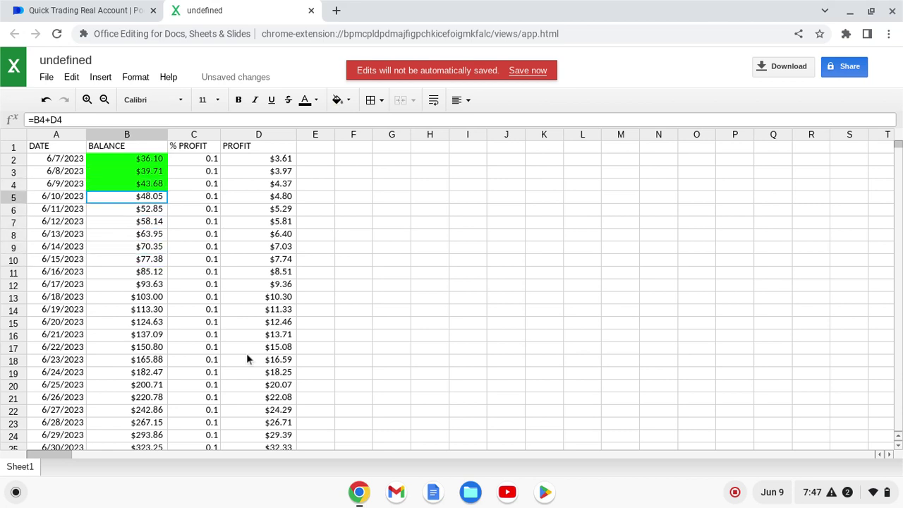
# Step: Review the planned balances in column B from 6/10/2023 forward to 6/18/2023 and back to 6/12/2023
pyautogui.press('Down')
pyautogui.press('Down')
pyautogui.press('Down')
pyautogui.press('Down')
pyautogui.press('Down')
pyautogui.press('Down')
pyautogui.press('Down')
pyautogui.press('Down')
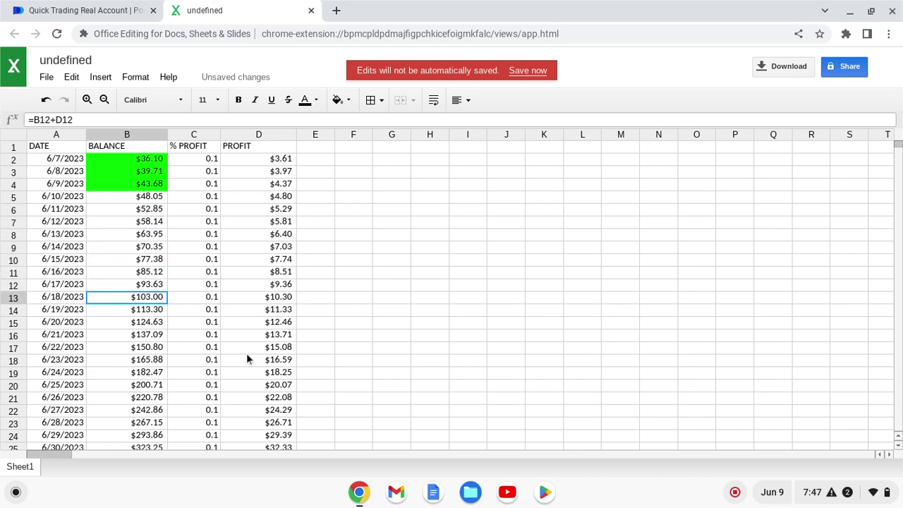
pyautogui.press('Up')
pyautogui.press('Up')
pyautogui.press('Up')
pyautogui.press('Up')
pyautogui.press('Up')
pyautogui.press('Up')
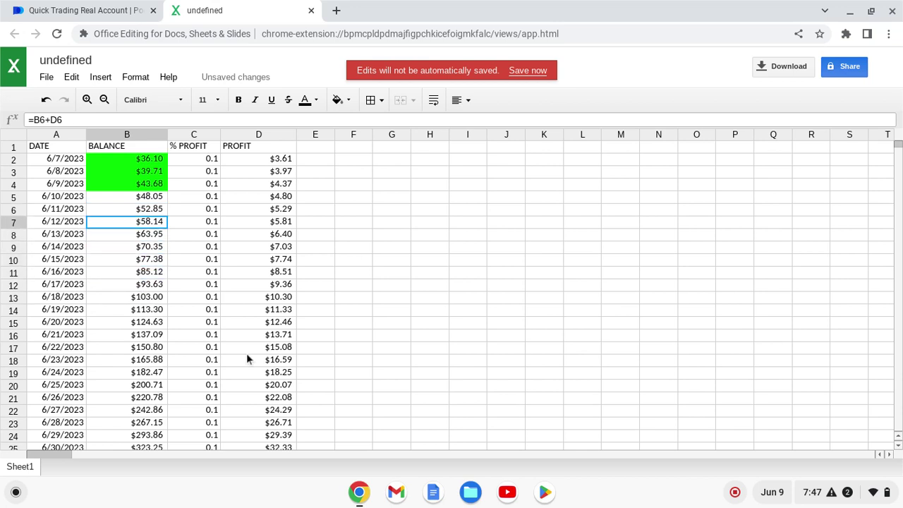
# Step: Compare the planned balances for 6/10/2023 and 6/11/2023 with the real account balance in Pocket Option
pyautogui.press('Up')
pyautogui.press('Up')
pyautogui.press('Down')
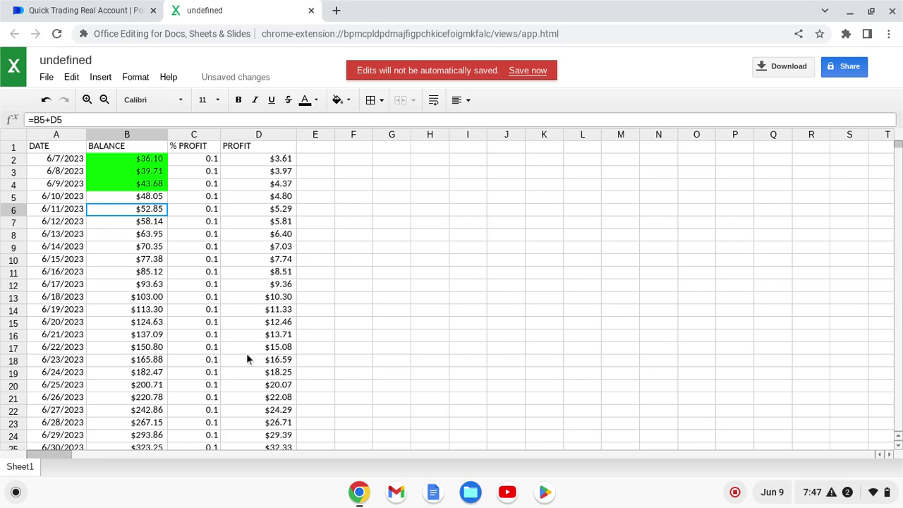
pyautogui.press('Up')
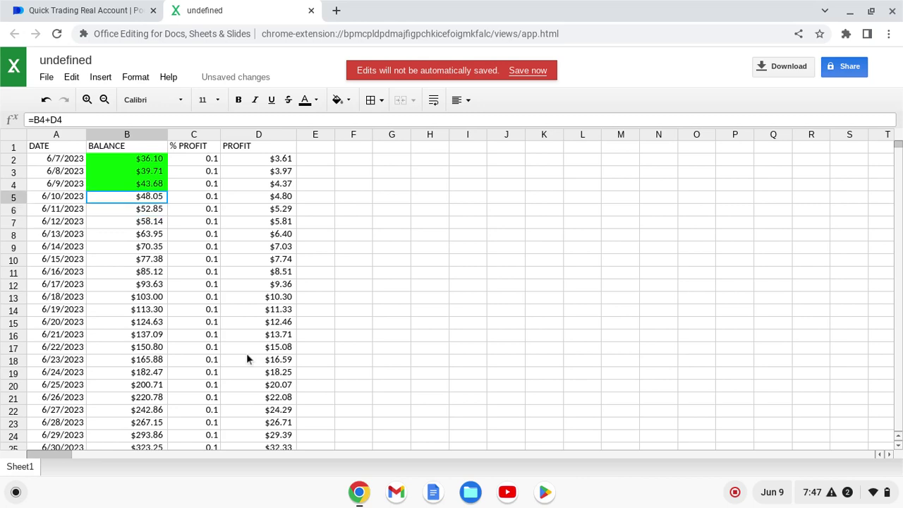
pyautogui.click(116, 10)
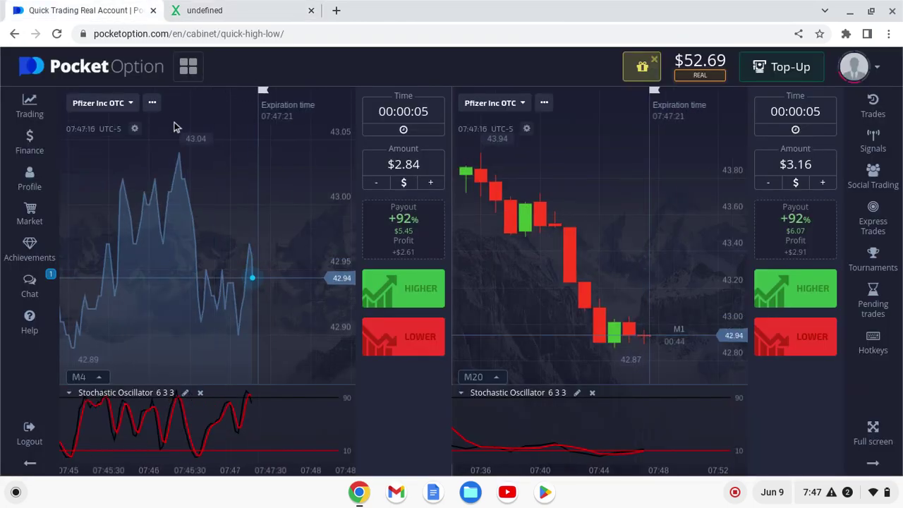
pyautogui.click(238, 9)
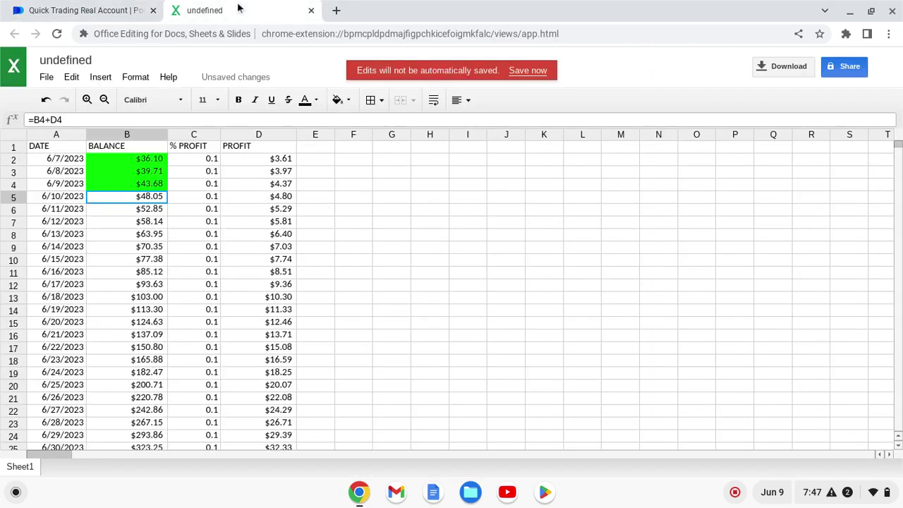
# Step: Return to Pocket Option and set the trade amount on both Pfizer Inc OTC charts to 6% of the balance
pyautogui.click(89, 10)
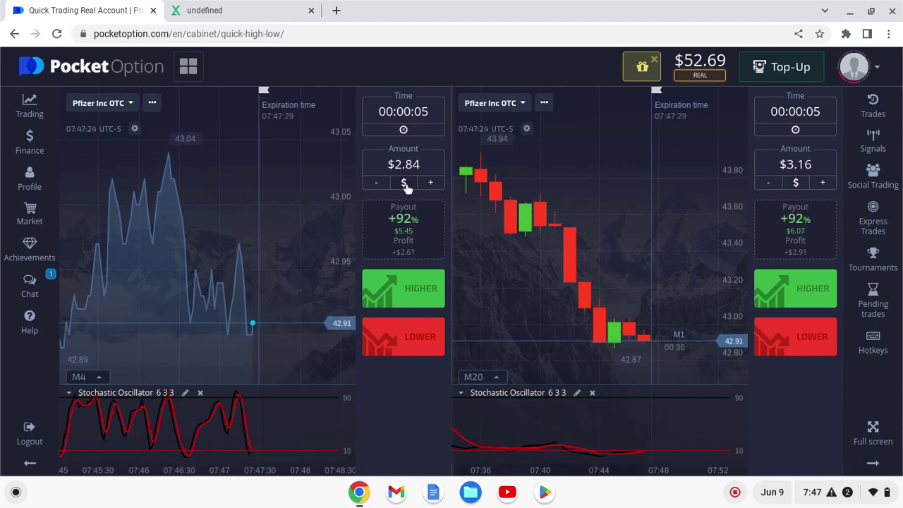
pyautogui.click(405, 183)
pyautogui.click(403, 165)
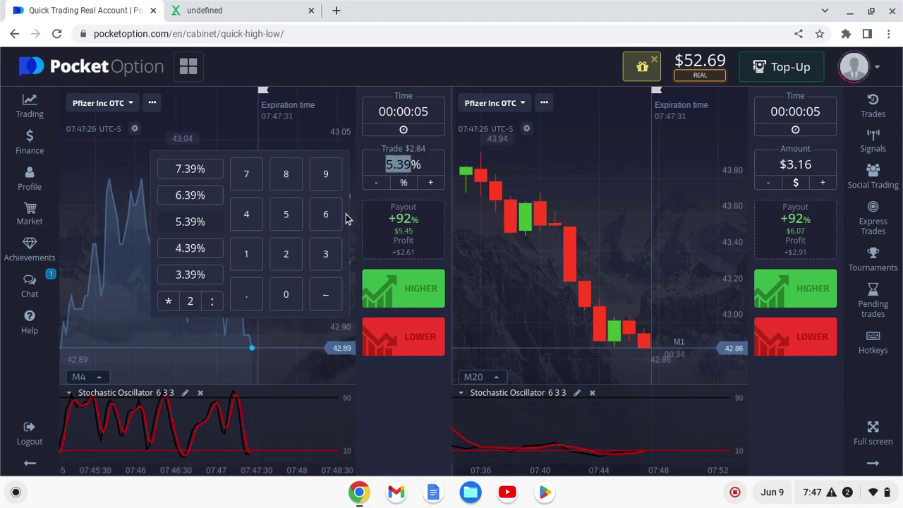
pyautogui.click(326, 216)
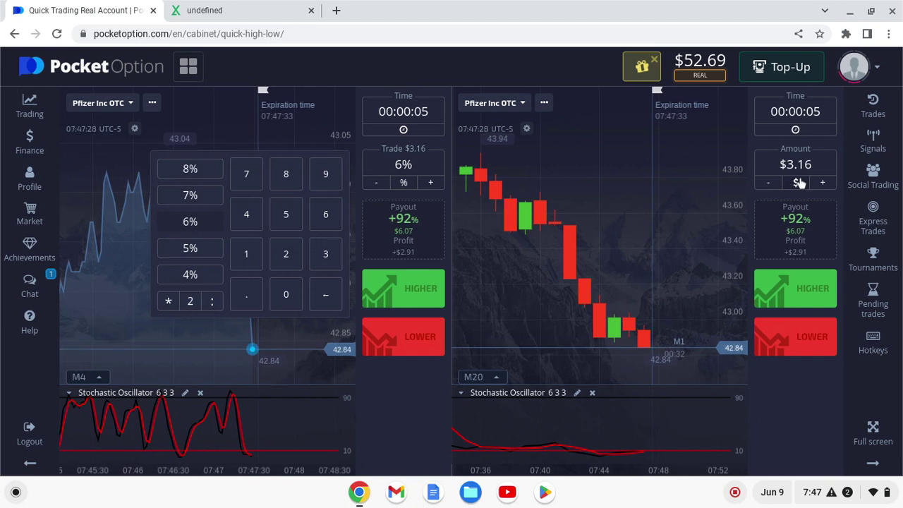
pyautogui.click(795, 183)
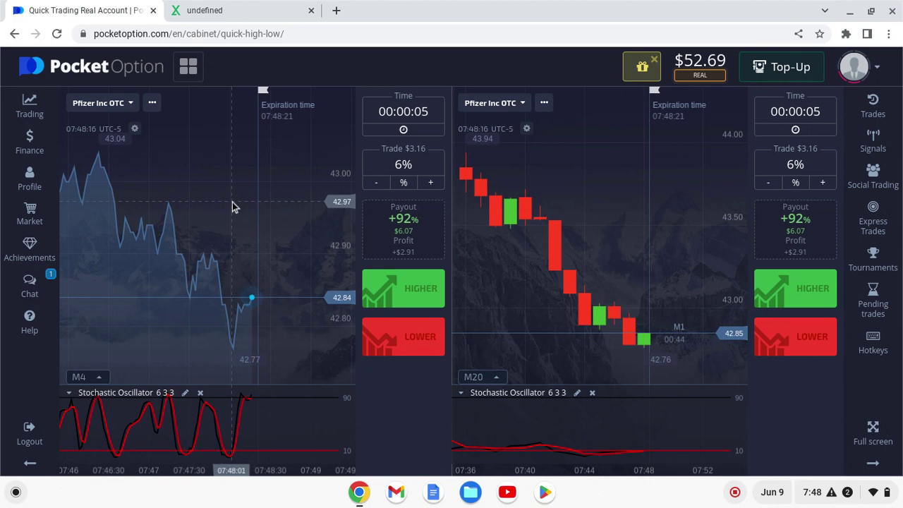
# Step: Switch to the spreadsheet and review the planned growth and % PROFIT values from 6/20/2023 through 7/6/2023
pyautogui.click(220, 10)
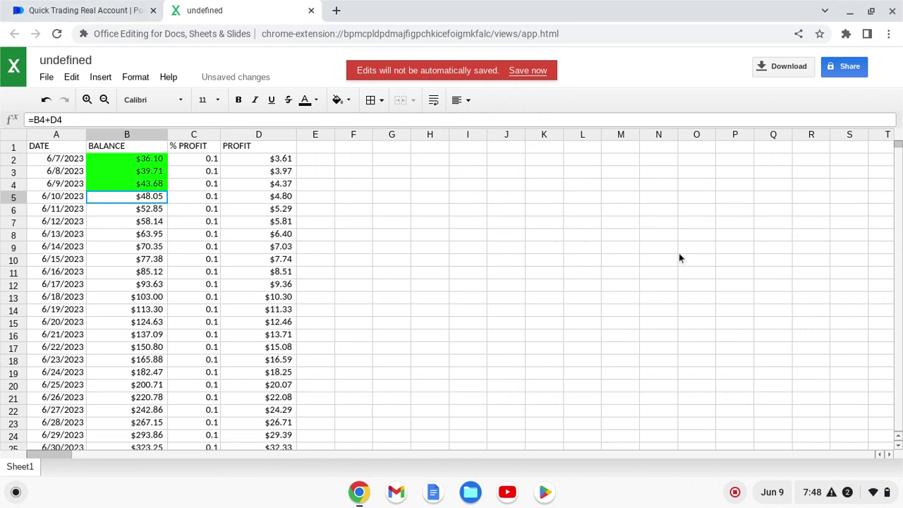
pyautogui.click(204, 321)
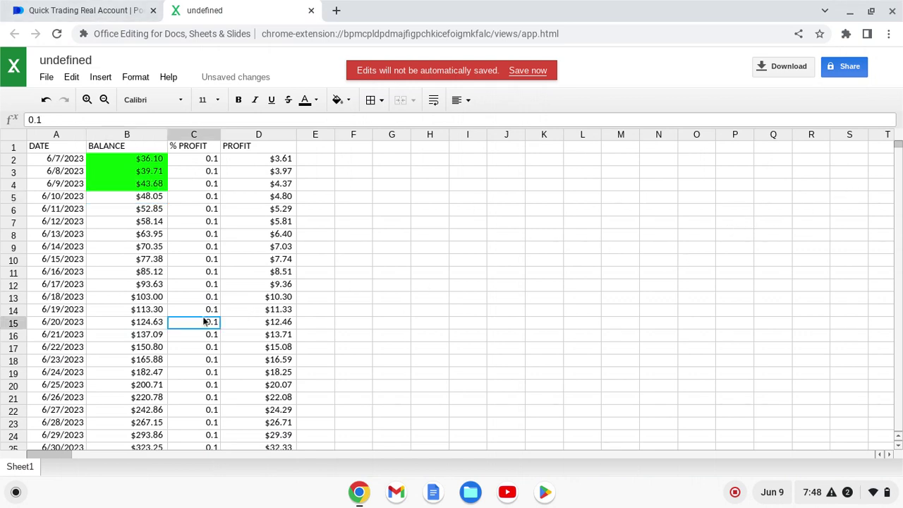
pyautogui.press('Down')
pyautogui.press('Down')
pyautogui.press('Down')
pyautogui.press('Down')
pyautogui.press('Down')
pyautogui.press('Down')
pyautogui.press('Down')
pyautogui.press('Down')
pyautogui.press('Down')
pyautogui.press('Down')
pyautogui.press('Down')
pyautogui.press('Down')
pyautogui.press('Down')
pyautogui.press('Down')
pyautogui.press('Down')
pyautogui.press('Down')
pyautogui.press('Down')
pyautogui.press('Down')
pyautogui.press('Down')
pyautogui.press('Down')
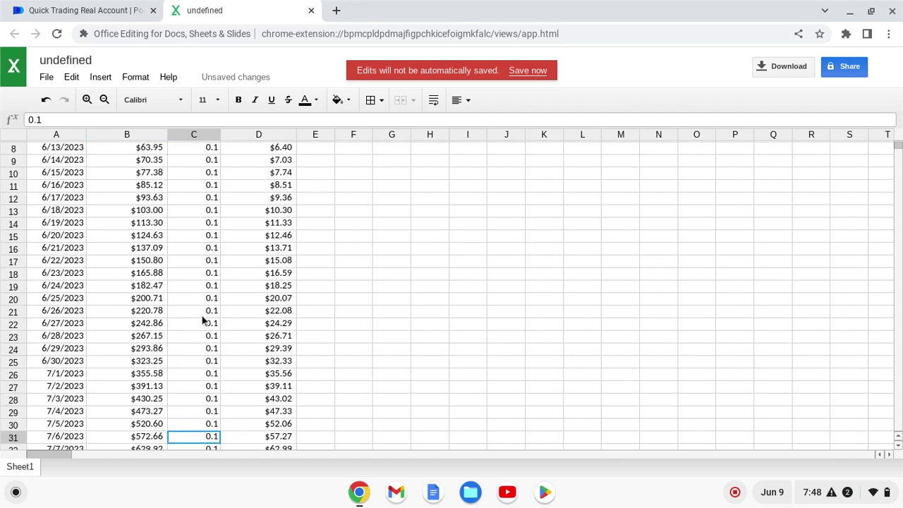
# Step: Continue reviewing the planned balances and daily profits from 7/6/2023 through 7/25/2023
pyautogui.press('Down')
pyautogui.press('Down')
pyautogui.press('Down')
pyautogui.press('Down')
pyautogui.press('Down')
pyautogui.press('Down')
pyautogui.press('Down')
pyautogui.press('Down')
pyautogui.press('Down')
pyautogui.press('Down')
pyautogui.press('Down')
pyautogui.press('Down')
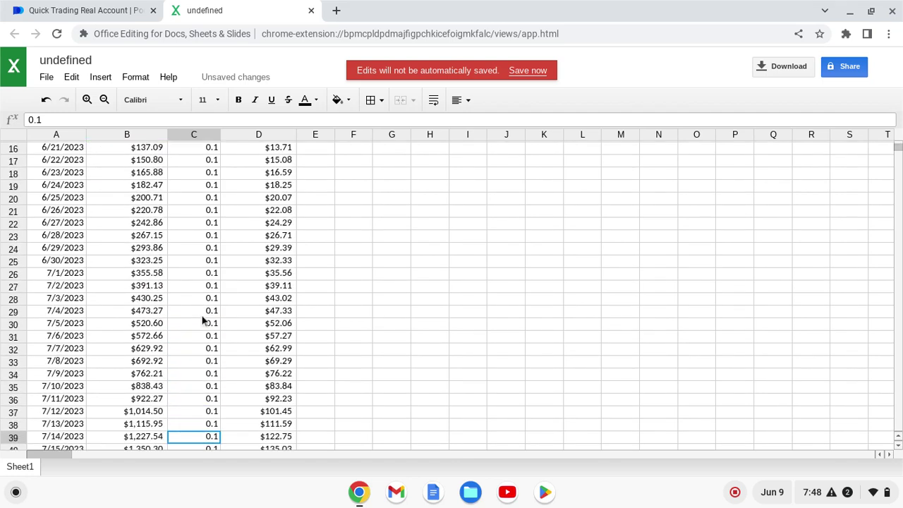
pyautogui.press('Down')
pyautogui.press('Down')
pyautogui.press('Down')
pyautogui.press('Down')
pyautogui.press('Down')
pyautogui.press('Down')
pyautogui.press('Down')
pyautogui.press('Down')
pyautogui.press('Down')
pyautogui.press('Down')
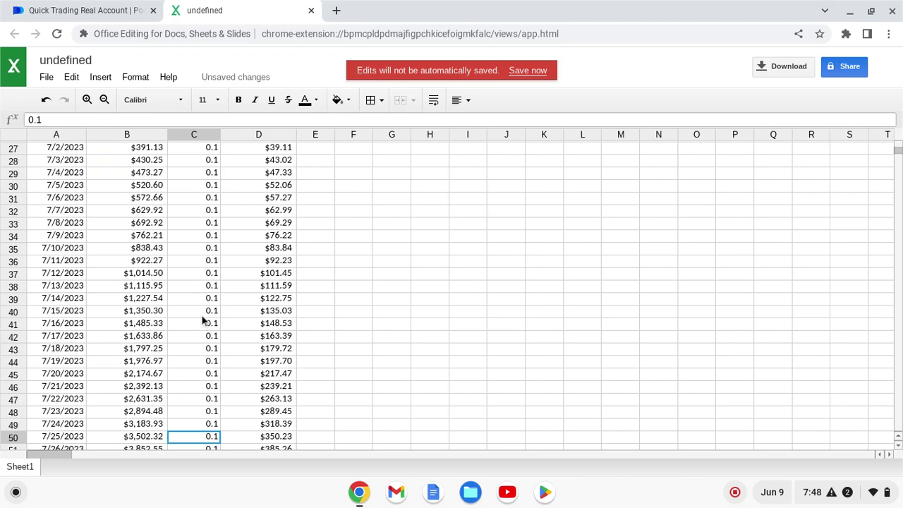
# Step: Examine the planned balances and profits at the end of July, around 7/29/2023 to 7/31/2023
pyautogui.press('Up')
pyautogui.press('Up')
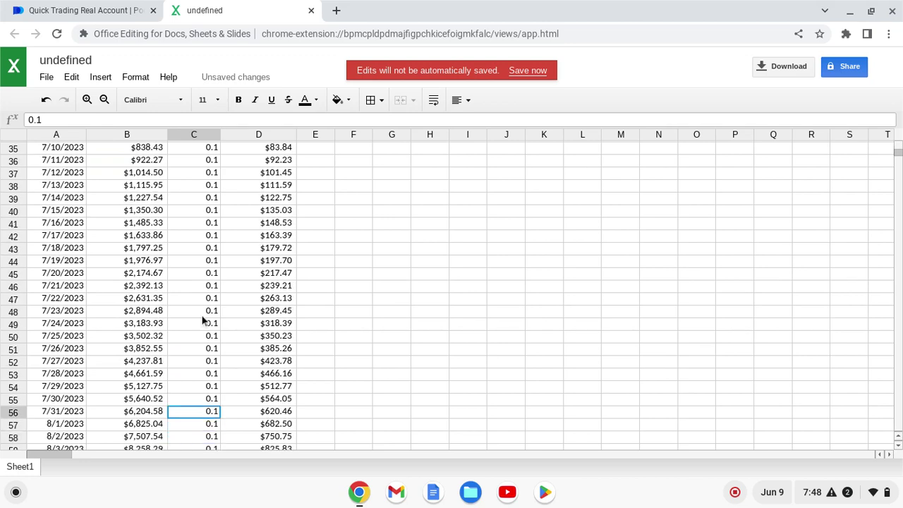
pyautogui.press('Down')
pyautogui.press('Up')
pyautogui.press('Up')
pyautogui.press('Up')
pyautogui.press('Up')
pyautogui.press('Up')
pyautogui.press('Up')
pyautogui.press('Up')
pyautogui.press('Up')
pyautogui.press('Up')
pyautogui.press('Up')
pyautogui.press('Up')
pyautogui.press('Up')
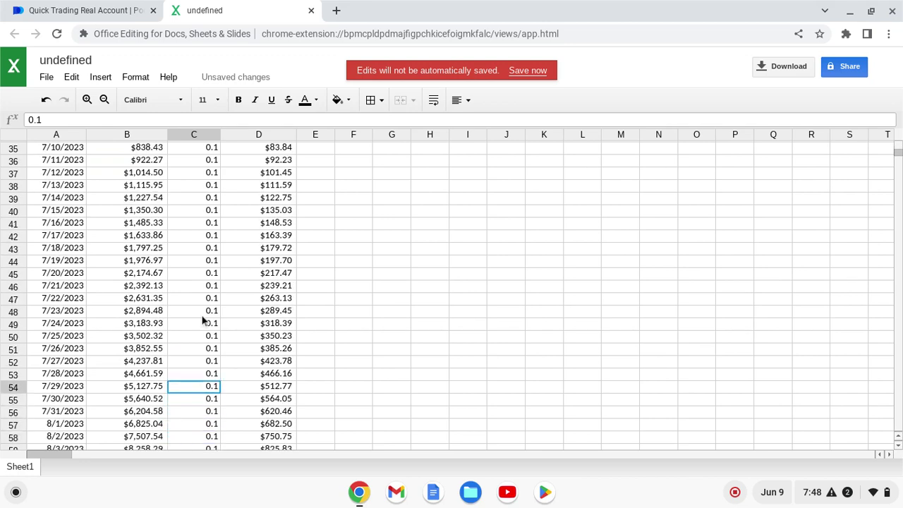
# Step: Trace the planned balances and profits back from 7/29/2023 to the first entry on 6/7/2023
pyautogui.press('Up')
pyautogui.press('Up')
pyautogui.press('Up')
pyautogui.press('Up')
pyautogui.press('Up')
pyautogui.press('Up')
pyautogui.press('Up')
pyautogui.press('Up')
pyautogui.press('Up')
pyautogui.press('Up')
pyautogui.press('Up')
pyautogui.press('Up')
pyautogui.press('Up')
pyautogui.press('Up')
pyautogui.press('Up')
pyautogui.press('Up')
pyautogui.press('Up')
pyautogui.press('Up')
pyautogui.press('Up')
pyautogui.press('Up')
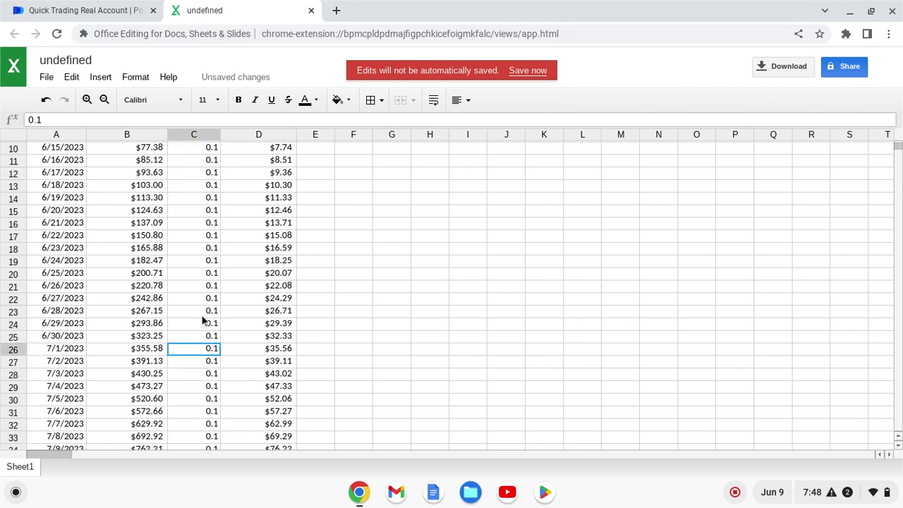
pyautogui.press('Up')
pyautogui.press('Up')
pyautogui.press('Up')
pyautogui.press('Up')
pyautogui.press('Up')
pyautogui.press('Up')
pyautogui.press('Up')
pyautogui.press('Up')
pyautogui.press('Up')
# Step: Review the planned balances and daily profits again from 6/7/2023 through 7/10/2023
pyautogui.press('Down')
pyautogui.press('Down')
pyautogui.press('Down')
pyautogui.press('Down')
pyautogui.press('Down')
pyautogui.press('Down')
pyautogui.press('Down')
pyautogui.press('Down')
pyautogui.press('Down')
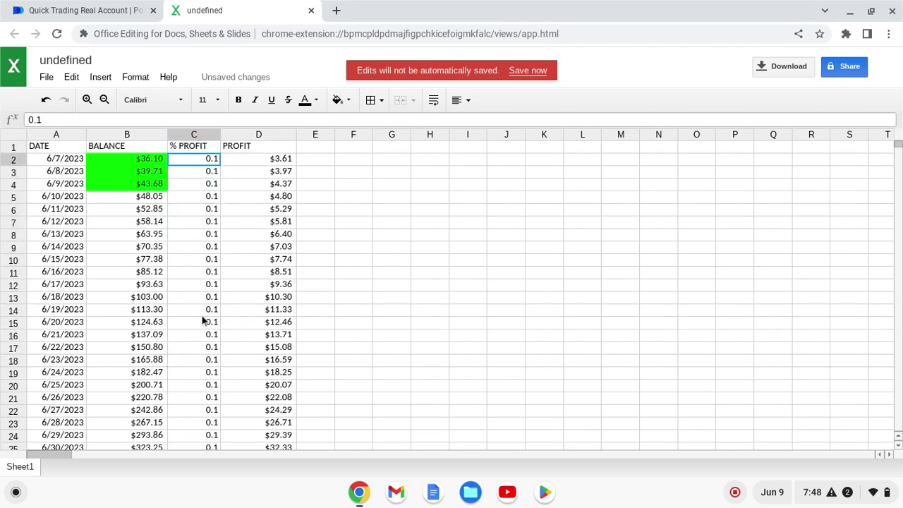
pyautogui.press('Down')
pyautogui.press('Down')
pyautogui.press('Down')
pyautogui.press('Down')
pyautogui.press('Down')
pyautogui.press('Down')
pyautogui.press('Down')
pyautogui.press('Down')
pyautogui.press('Down')
pyautogui.press('Down')
pyautogui.press('Down')
pyautogui.press('Down')
pyautogui.press('Down')
pyautogui.press('Down')
pyautogui.press('Down')
pyautogui.press('Down')
pyautogui.press('Down')
pyautogui.press('Down')
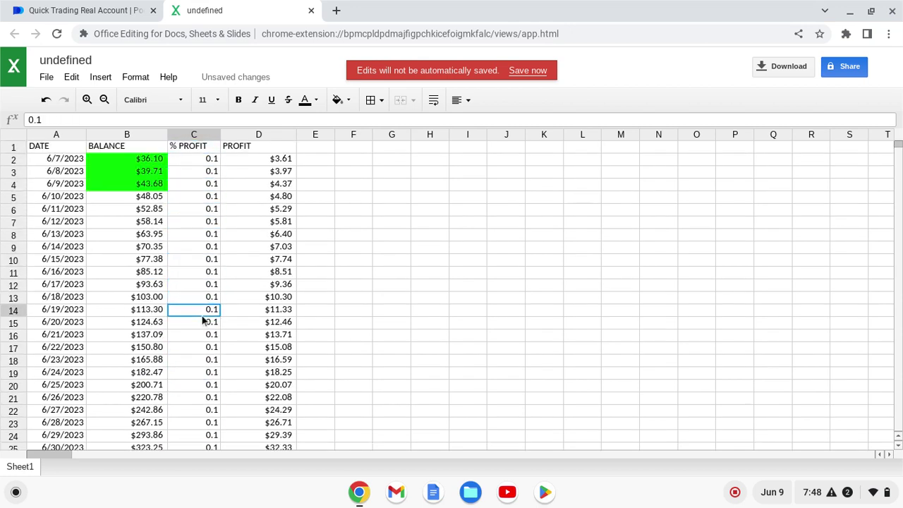
pyautogui.press('Down')
pyautogui.press('Down')
pyautogui.press('Down')
pyautogui.press('Down')
pyautogui.press('Down')
pyautogui.press('Down')
pyautogui.press('Down')
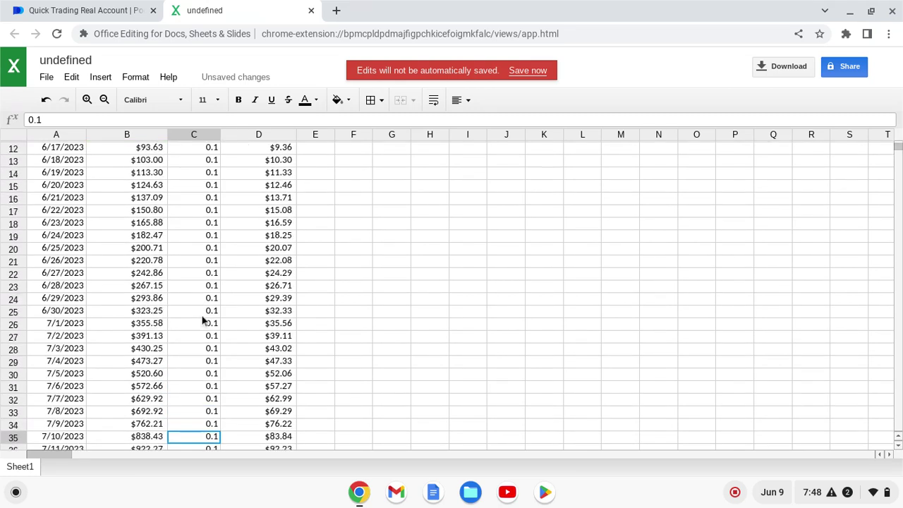
# Step: Go back over the planned balances and profits from 7/10/2023 to 6/29/2023
pyautogui.press('Up')
pyautogui.press('Up')
pyautogui.press('Up')
pyautogui.press('Up')
pyautogui.press('Up')
pyautogui.press('Up')
pyautogui.press('Up')
pyautogui.press('Up')
pyautogui.press('Up')
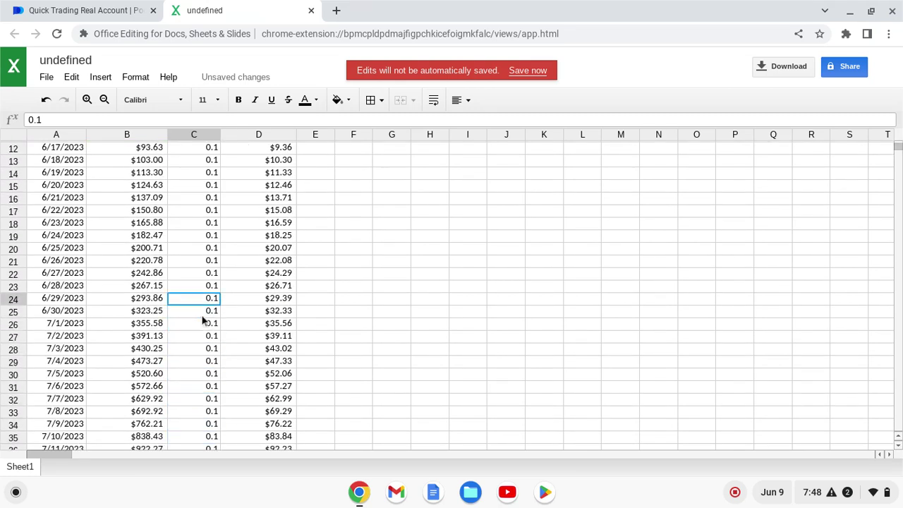
# Step: Review the planned balances and daily profits from 6/29/2023 through 8/2/2023
pyautogui.press('Down')
pyautogui.press('Down')
pyautogui.press('Down')
pyautogui.press('Down')
pyautogui.press('Down')
pyautogui.press('Down')
pyautogui.press('Down')
pyautogui.press('Down')
pyautogui.press('Down')
pyautogui.press('Down')
pyautogui.press('Down')
pyautogui.press('Down')
pyautogui.press('Down')
pyautogui.press('Down')
pyautogui.press('Down')
pyautogui.press('Down')
pyautogui.press('Down')
pyautogui.press('Down')
pyautogui.press('Down')
pyautogui.press('Down')
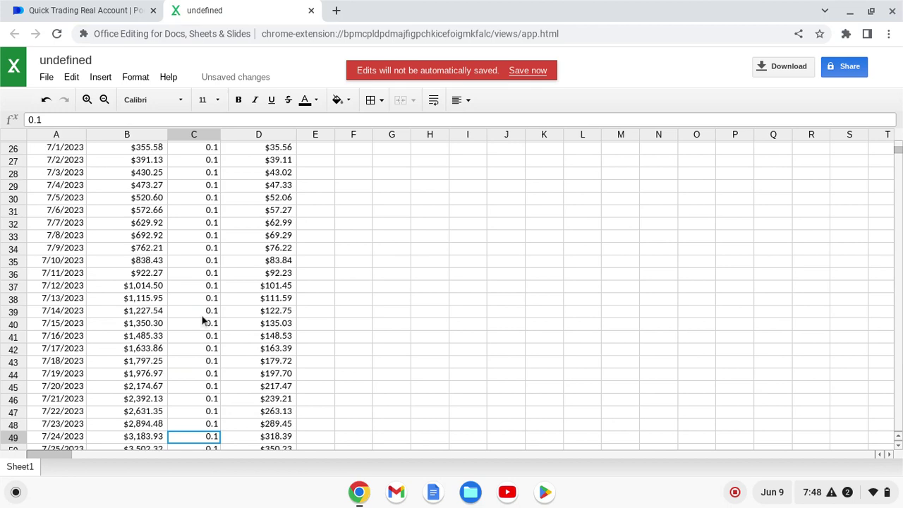
pyautogui.press('Down')
pyautogui.press('Down')
pyautogui.press('Down')
pyautogui.press('Down')
pyautogui.press('Down')
pyautogui.press('Down')
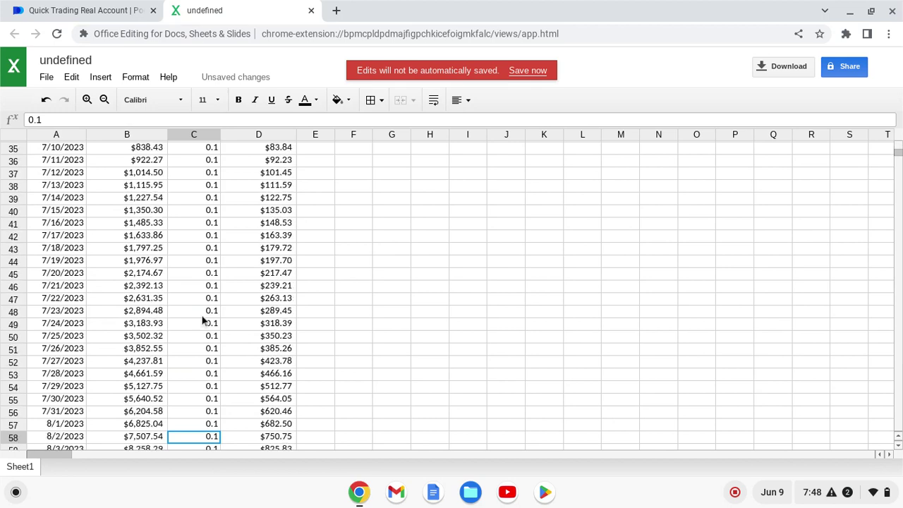
# Step: Examine the planned balances and profits between 7/30/2023 and 8/6/2023
pyautogui.press('Up')
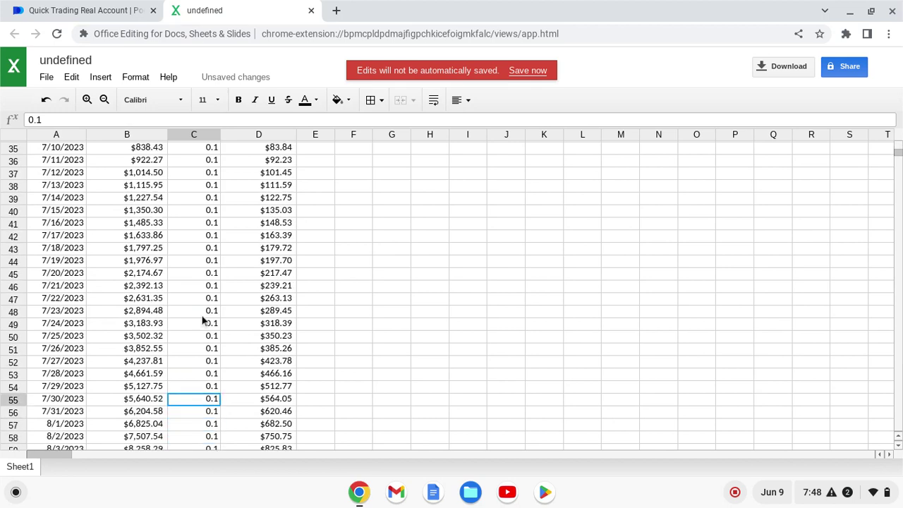
pyautogui.press('Down')
pyautogui.press('Down')
pyautogui.press('Down')
pyautogui.press('Down')
pyautogui.press('Down')
pyautogui.press('Down')
pyautogui.press('Down')
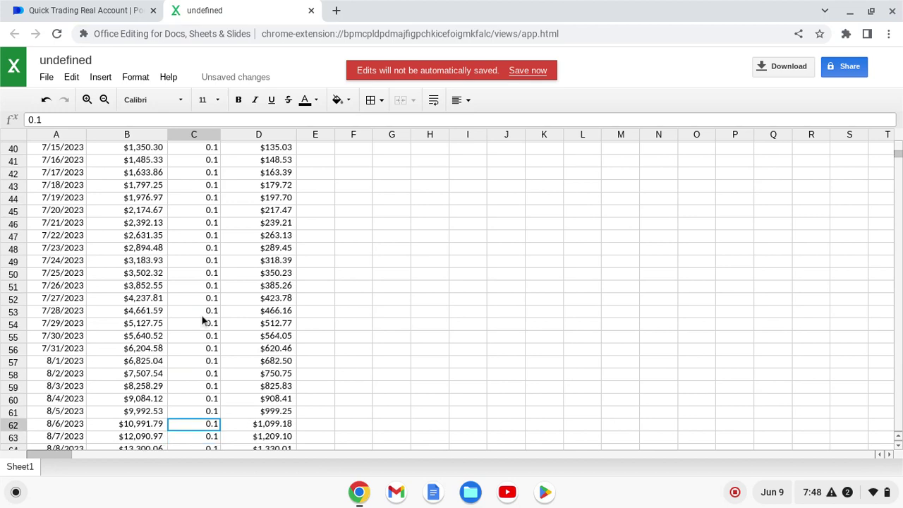
pyautogui.press('Up')
pyautogui.press('Up')
pyautogui.press('Up')
pyautogui.press('Up')
pyautogui.press('Up')
pyautogui.press('Up')
pyautogui.press('Up')
pyautogui.press('Up')
pyautogui.press('Up')
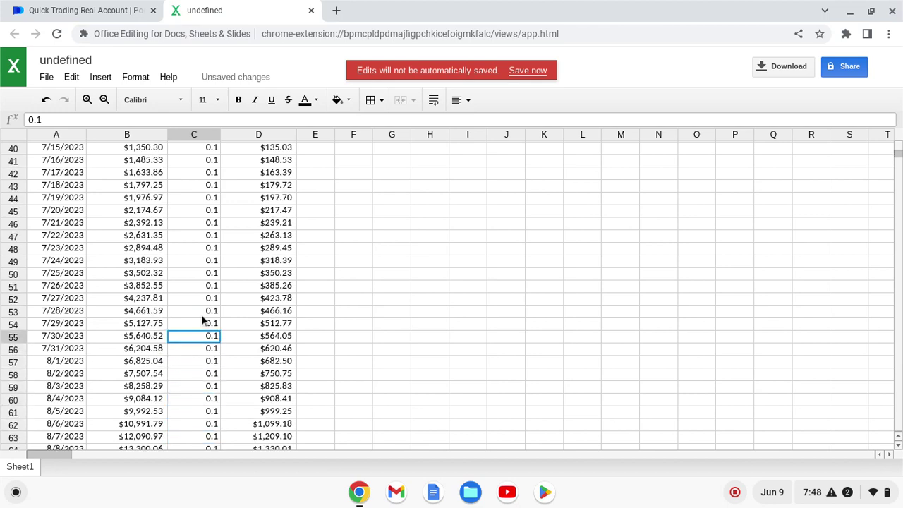
# Step: Trace the planned balances and profits back from 7/30/2023 to the first entries in early June
pyautogui.press('Up')
pyautogui.press('Up')
pyautogui.press('Up')
pyautogui.press('Up')
pyautogui.press('Up')
pyautogui.press('Up')
pyautogui.press('Up')
pyautogui.press('Up')
pyautogui.press('Up')
pyautogui.press('Up')
pyautogui.press('Up')
pyautogui.press('Up')
pyautogui.press('Up')
pyautogui.press('Up')
pyautogui.press('Up')
pyautogui.press('Up')
pyautogui.press('Up')
pyautogui.press('Up')
pyautogui.press('Up')
pyautogui.press('Up')
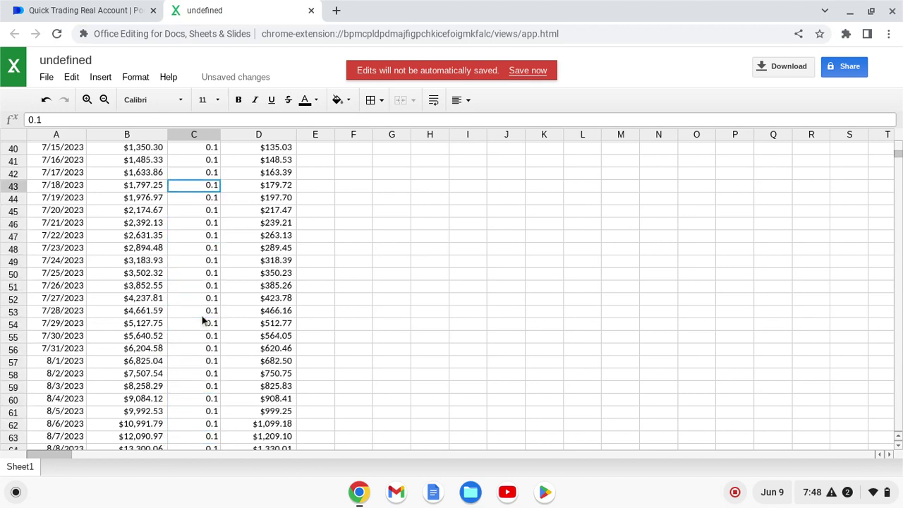
pyautogui.press('Up')
pyautogui.press('Up')
pyautogui.press('Up')
pyautogui.press('Up')
pyautogui.press('Up')
pyautogui.press('Up')
pyautogui.press('Up')
pyautogui.press('Up')
pyautogui.press('Up')
pyautogui.press('Up')
pyautogui.press('Up')
pyautogui.press('Up')
pyautogui.press('Up')
pyautogui.press('Up')
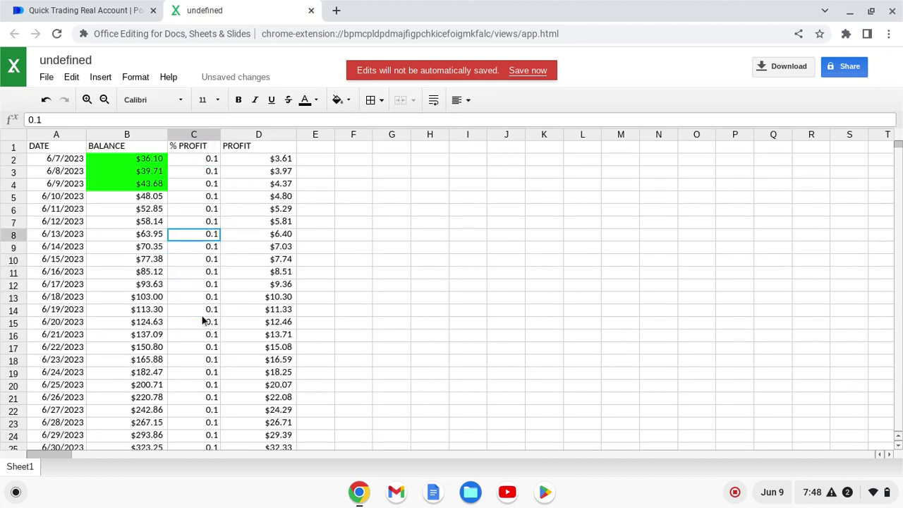
# Step: Examine the planned balances and profits for the days around 6/9/2023 to 6/12/2023
pyautogui.press('Down')
pyautogui.press('Down')
pyautogui.press('Down')
pyautogui.press('Down')
pyautogui.press('Down')
pyautogui.press('Down')
pyautogui.press('Down')
pyautogui.press('Down')
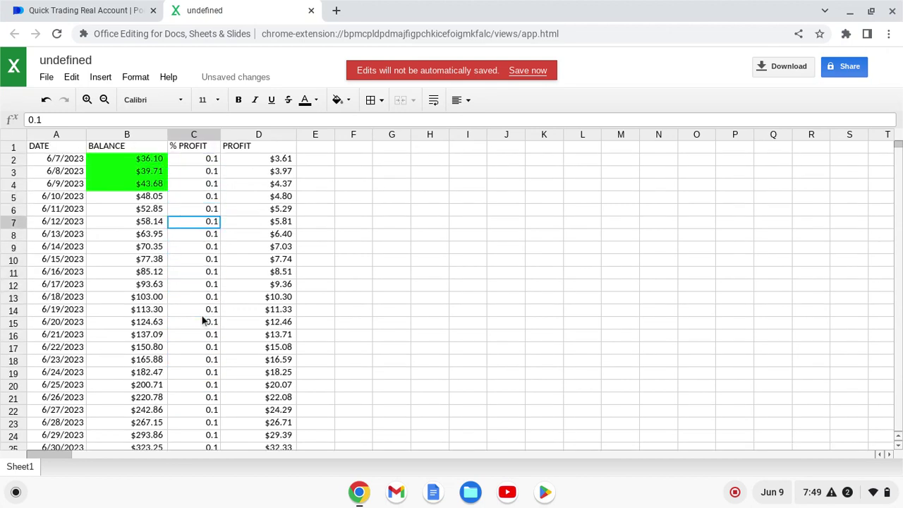
pyautogui.press('Up')
pyautogui.press('Up')
pyautogui.press('Up')
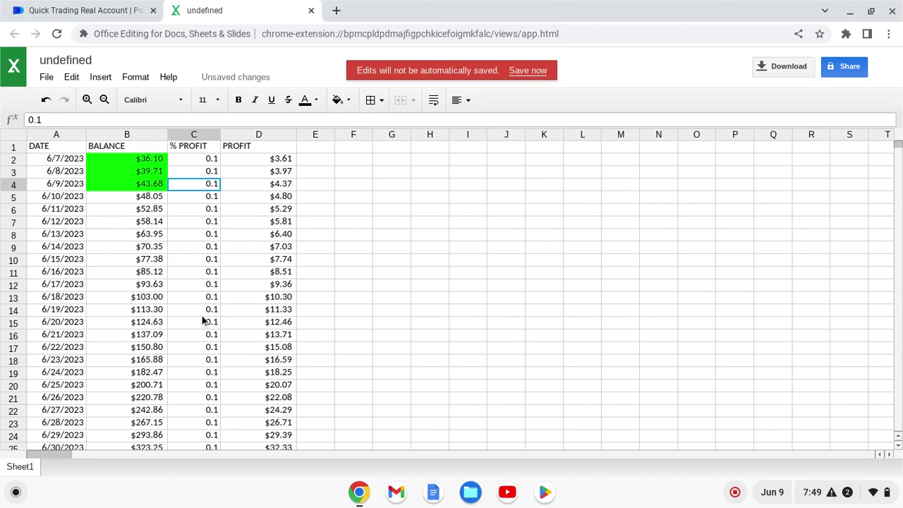
pyautogui.press('Up')
pyautogui.press('Down')
pyautogui.press('Down')
pyautogui.press('Down')
pyautogui.press('Down')
pyautogui.press('Down')
pyautogui.press('Down')
pyautogui.press('Up')
pyautogui.press('Up')
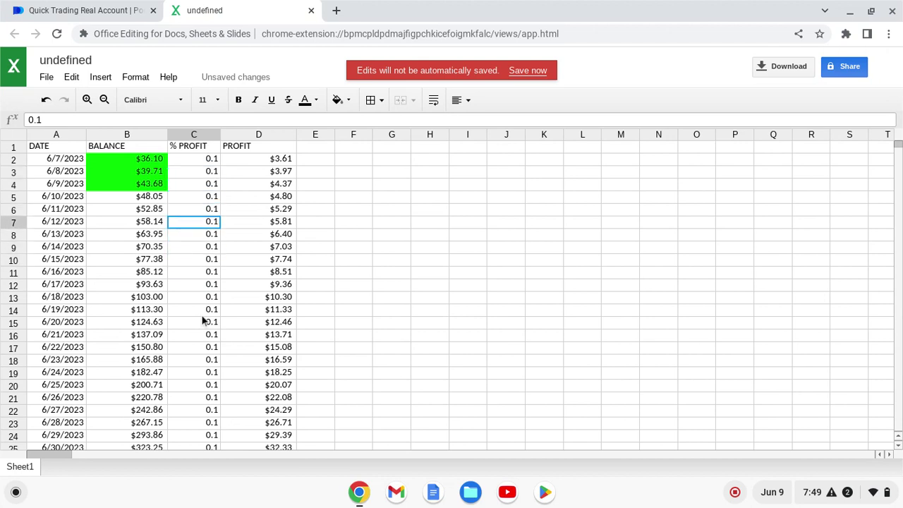
pyautogui.press('Up')
pyautogui.press('Up')
pyautogui.press('Up')
# Step: Follow the planned balances and profits from early June down to 6/29/2023
pyautogui.press('Down')
pyautogui.press('Down')
pyautogui.press('Down')
pyautogui.press('Down')
pyautogui.press('Down')
pyautogui.press('Down')
pyautogui.press('Down')
pyautogui.press('Down')
pyautogui.press('Down')
pyautogui.press('Down')
pyautogui.press('Down')
pyautogui.press('Down')
pyautogui.press('Down')
pyautogui.press('Down')
pyautogui.press('Down')
pyautogui.press('Down')
pyautogui.press('Down')
pyautogui.press('Down')
pyautogui.press('Down')
pyautogui.press('Down')
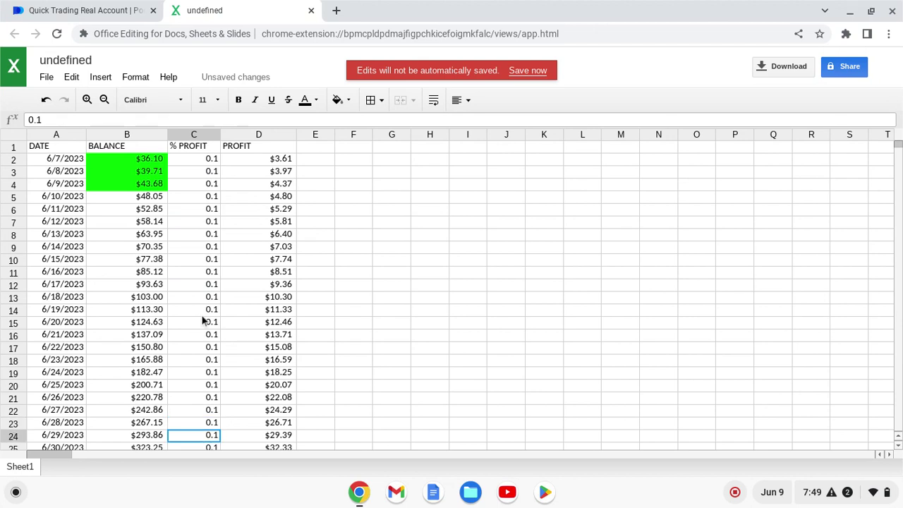
# Step: Go back over the planned balances and profits from 6/29/2023 to 6/8/2023
pyautogui.press('Up')
pyautogui.press('Up')
pyautogui.press('Up')
pyautogui.press('Up')
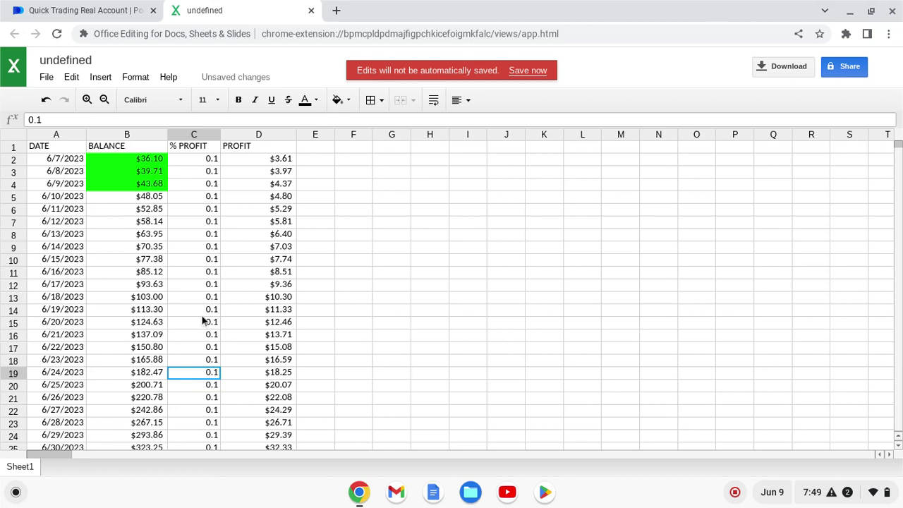
pyautogui.press('Up')
pyautogui.press('Up')
pyautogui.press('Up')
pyautogui.press('Up')
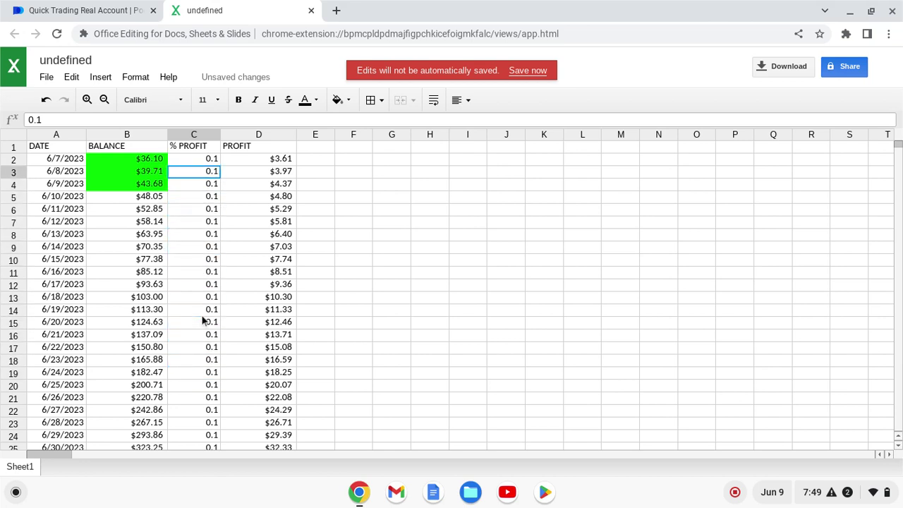
# Step: Review the balance column entries from 6/8/2023 down to 6/27/2023
pyautogui.press('Left')
pyautogui.press('Down')
pyautogui.press('Down')
pyautogui.press('Down')
pyautogui.press('Down')
pyautogui.press('Down')
pyautogui.press('Down')
pyautogui.press('Down')
pyautogui.press('Down')
pyautogui.press('Down')
pyautogui.press('Down')
pyautogui.press('Down')
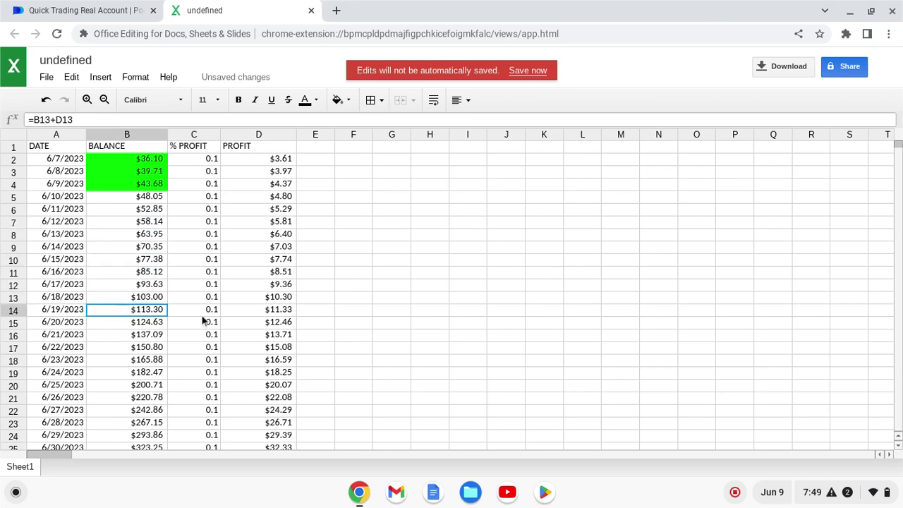
pyautogui.press('Down')
pyautogui.press('Down')
pyautogui.press('Down')
pyautogui.press('Down')
pyautogui.press('Down')
pyautogui.press('Down')
pyautogui.press('Down')
pyautogui.press('Down')
pyautogui.press('Down')
pyautogui.press('Up')
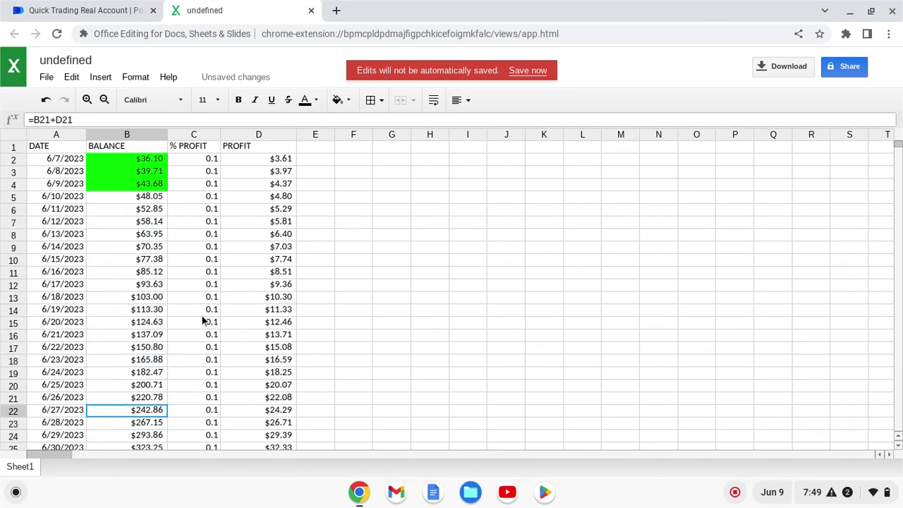
# Step: Examine the balance column entries from 6/27/2023 back to 6/21/2023
pyautogui.press('Up')
pyautogui.press('Up')
pyautogui.press('Up')
pyautogui.press('Down')
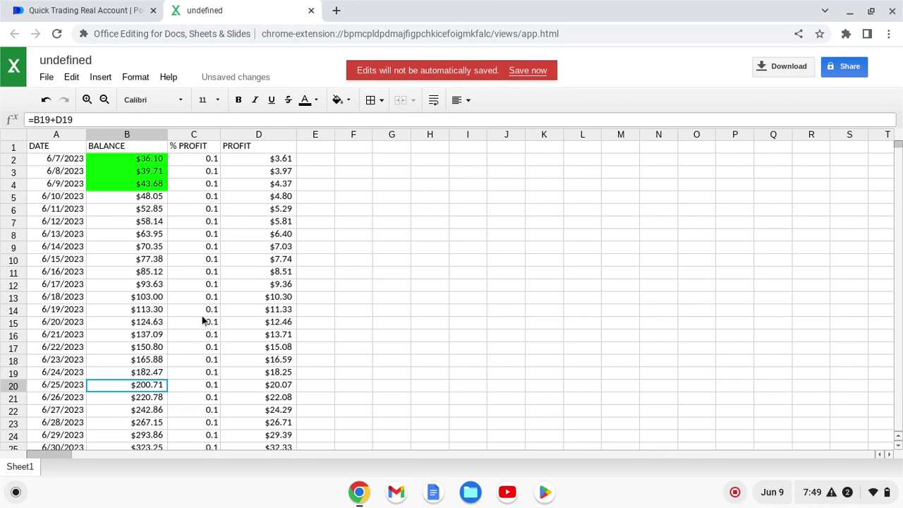
pyautogui.press('Up')
pyautogui.press('Up')
pyautogui.press('Up')
pyautogui.press('Up')
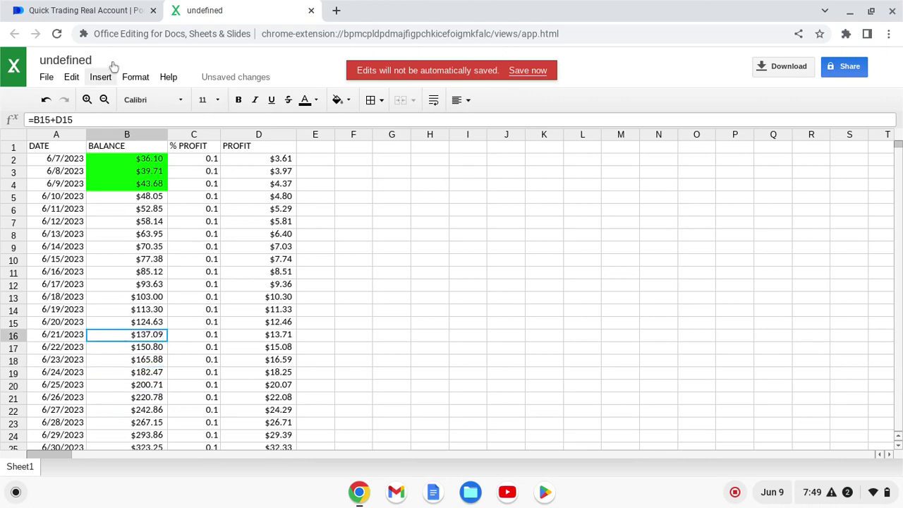
# Step: Check the real account balance and trade amounts in Pocket Option, and return to the balance spreadsheet
pyautogui.click(99, 10)
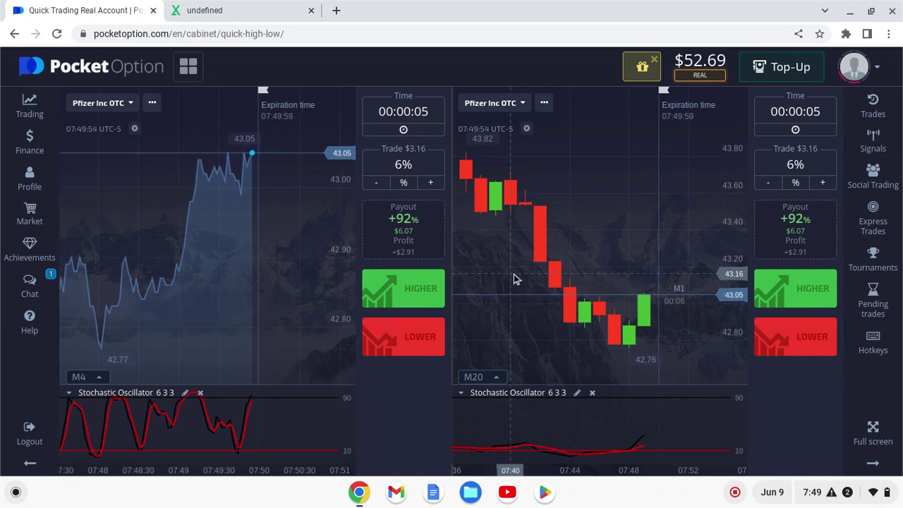
pyautogui.click(268, 6)
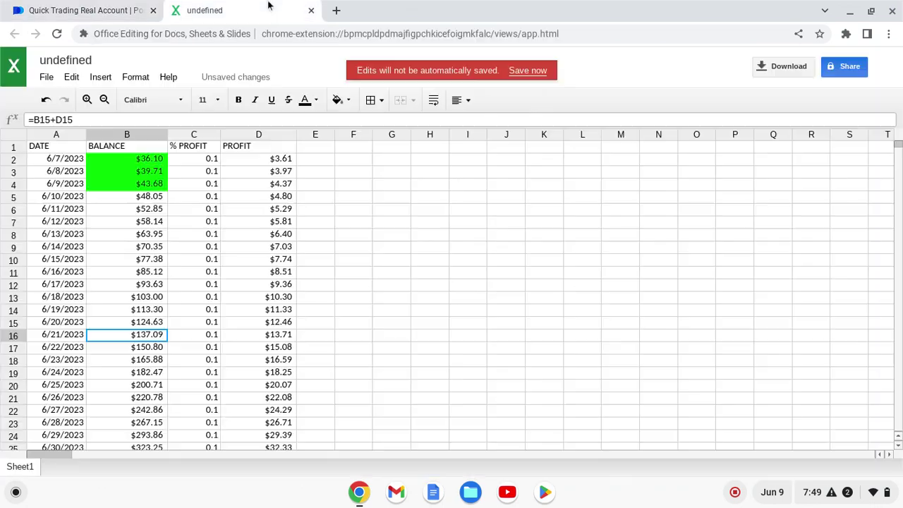
# Step: Compare the Pocket Option real account balance with the spreadsheet's planned balances for 6/10/2023 to 6/12/2023, and return to Pocket Option
pyautogui.click(116, 9)
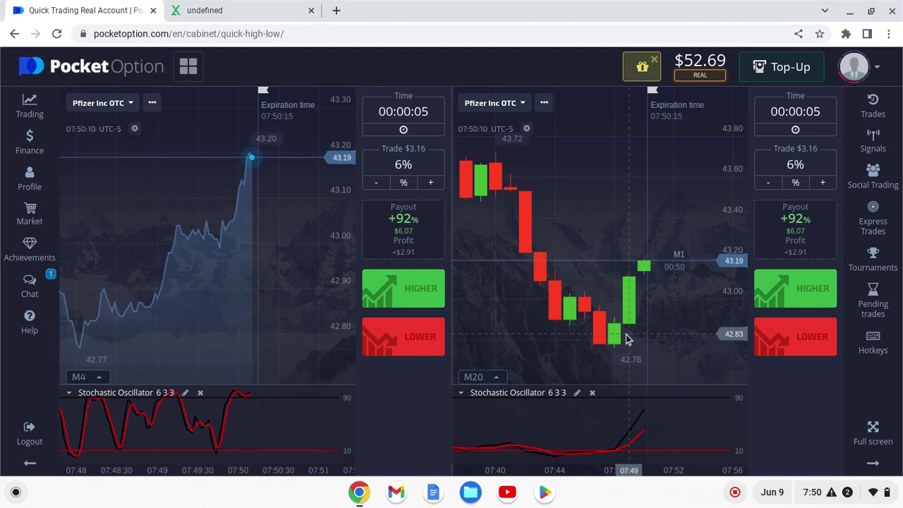
pyautogui.click(240, 12)
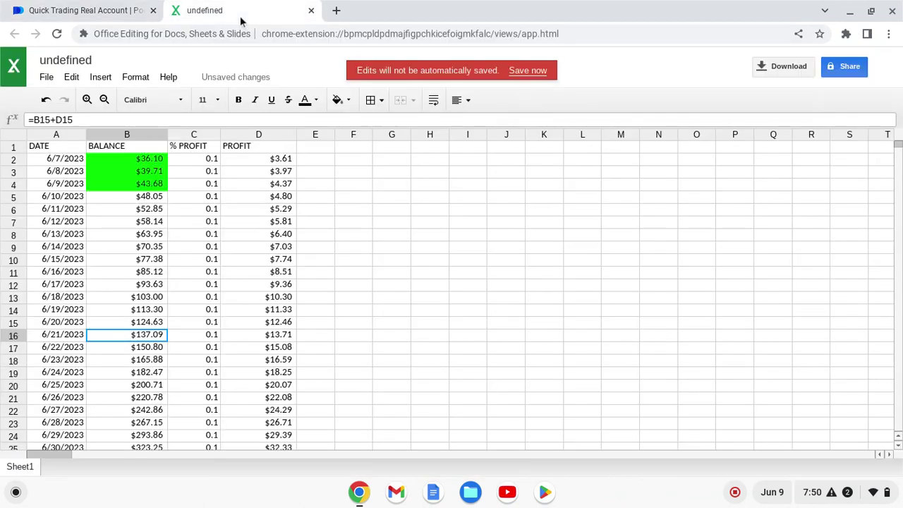
pyautogui.click(151, 200)
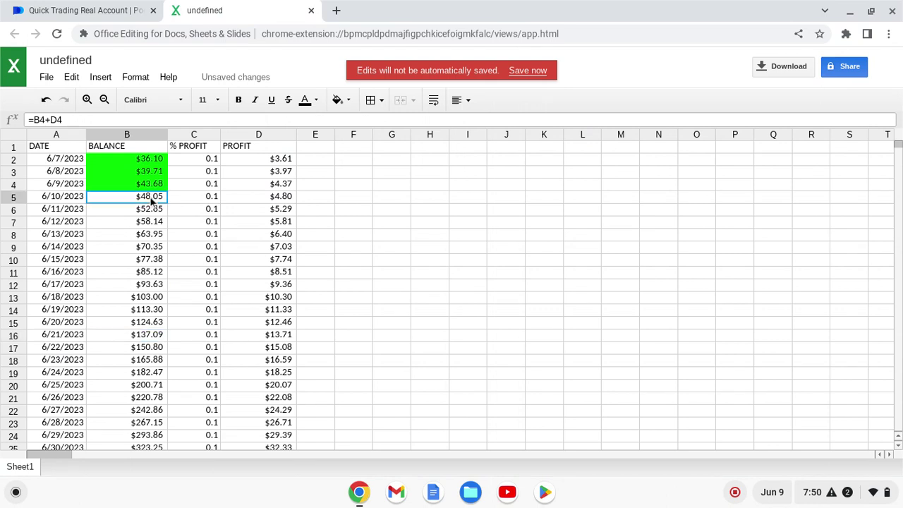
pyautogui.click(151, 213)
pyautogui.click(149, 222)
pyautogui.click(130, 223)
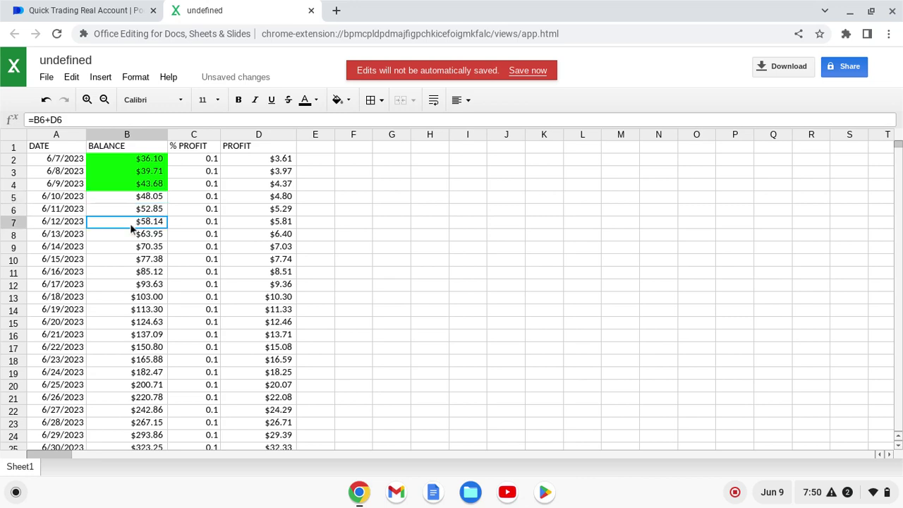
pyautogui.click(90, 13)
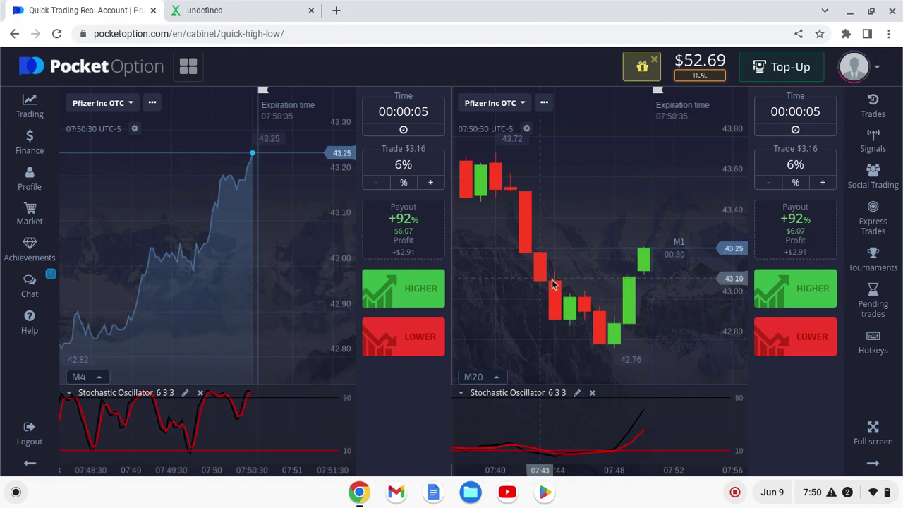